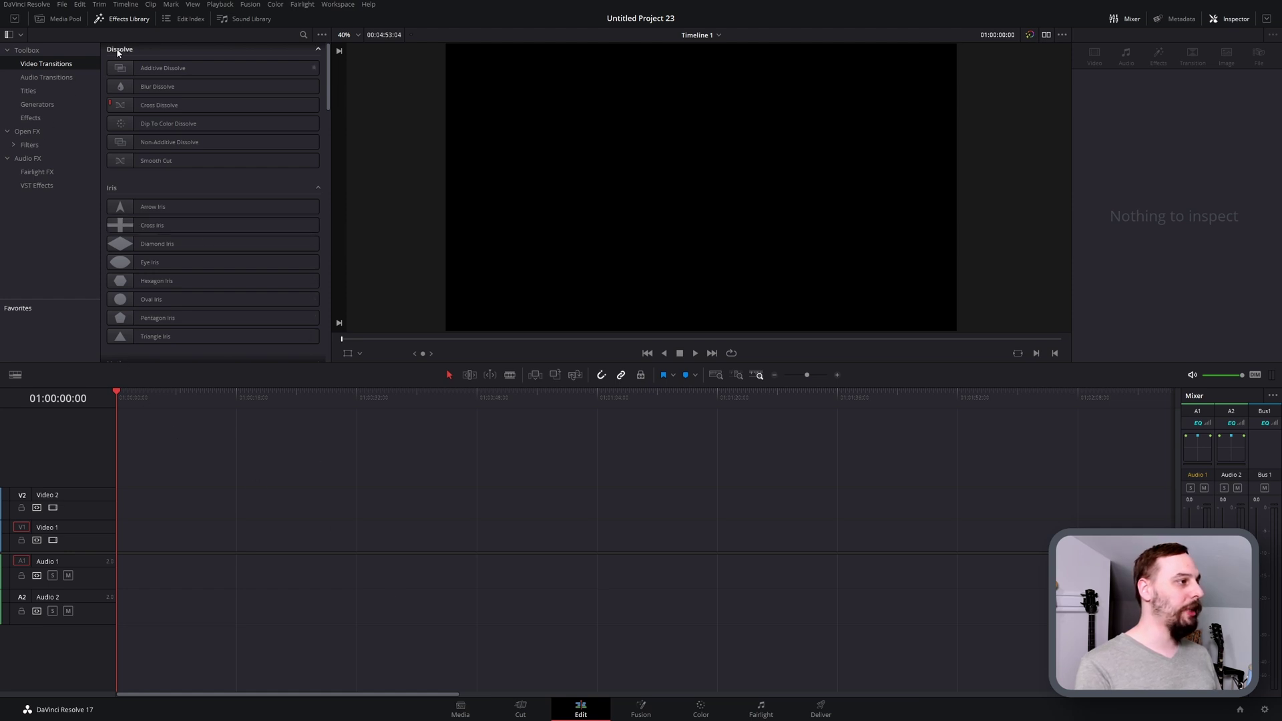
- Drag a Fusion Composition from the Effects library onto Video 1 and select the clip
click(125, 18)
click(124, 18)
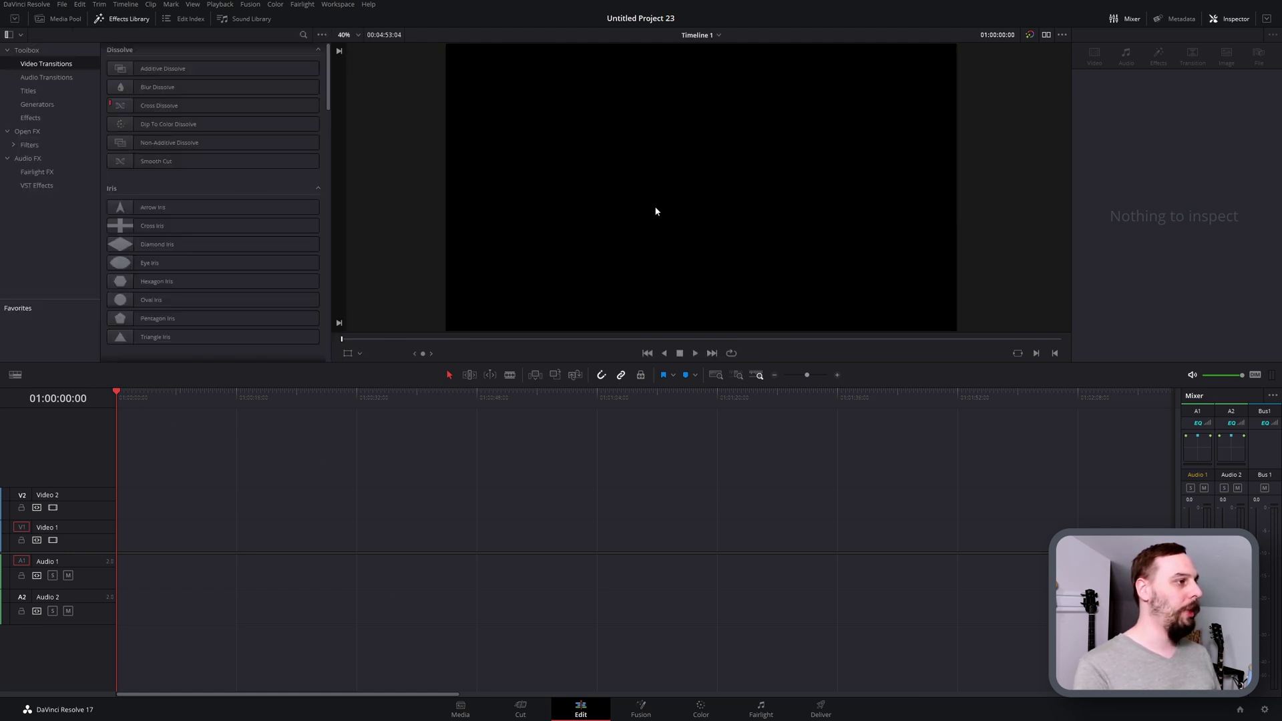
click(30, 118)
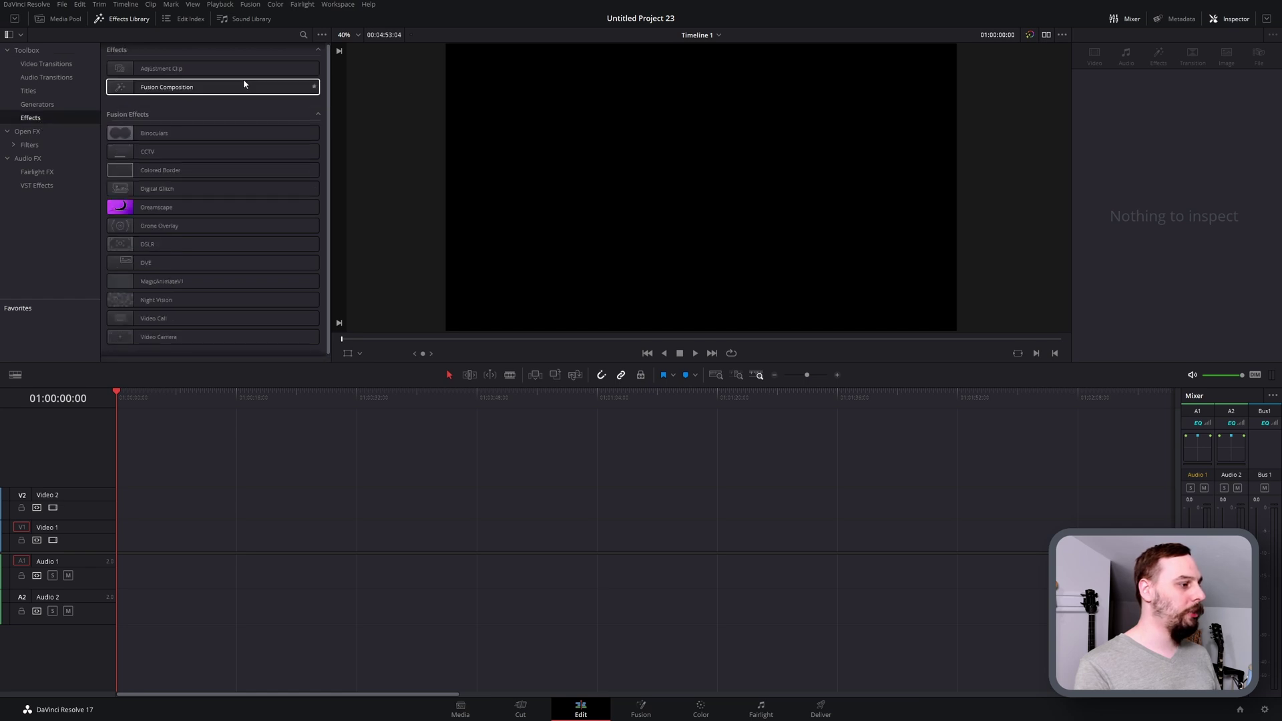
drag(243, 87, 234, 548)
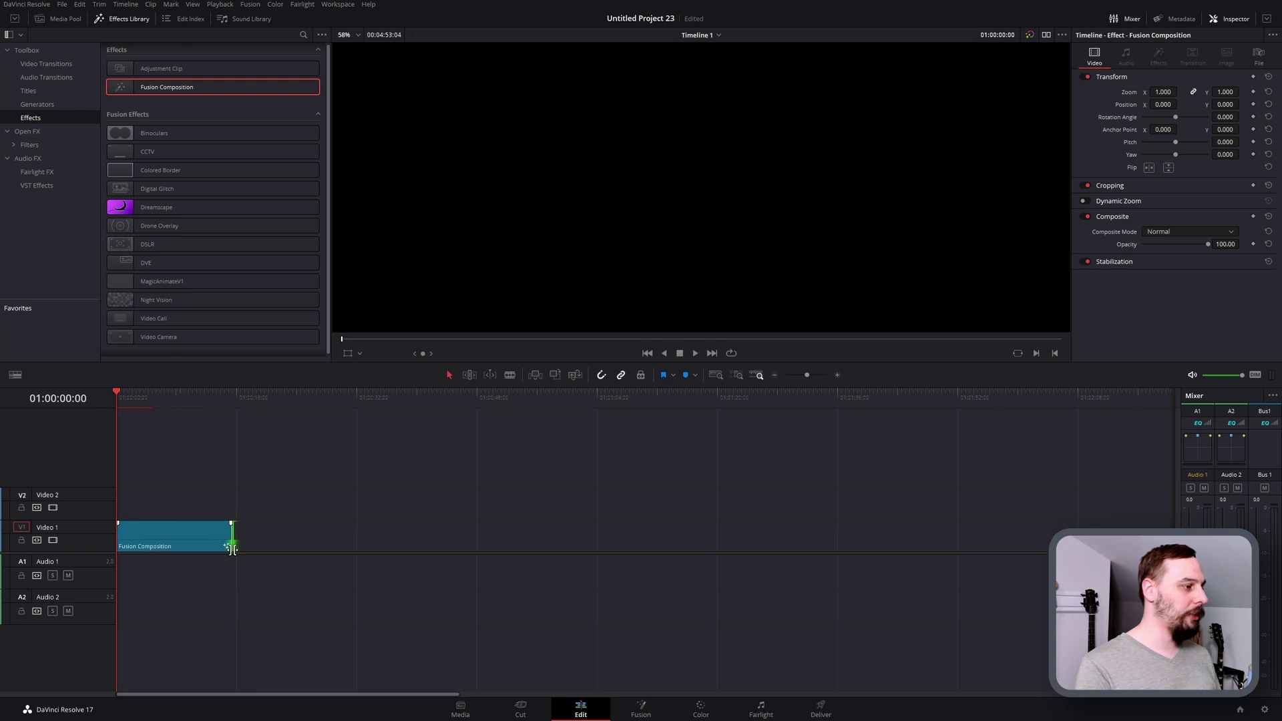
click(163, 398)
click(195, 540)
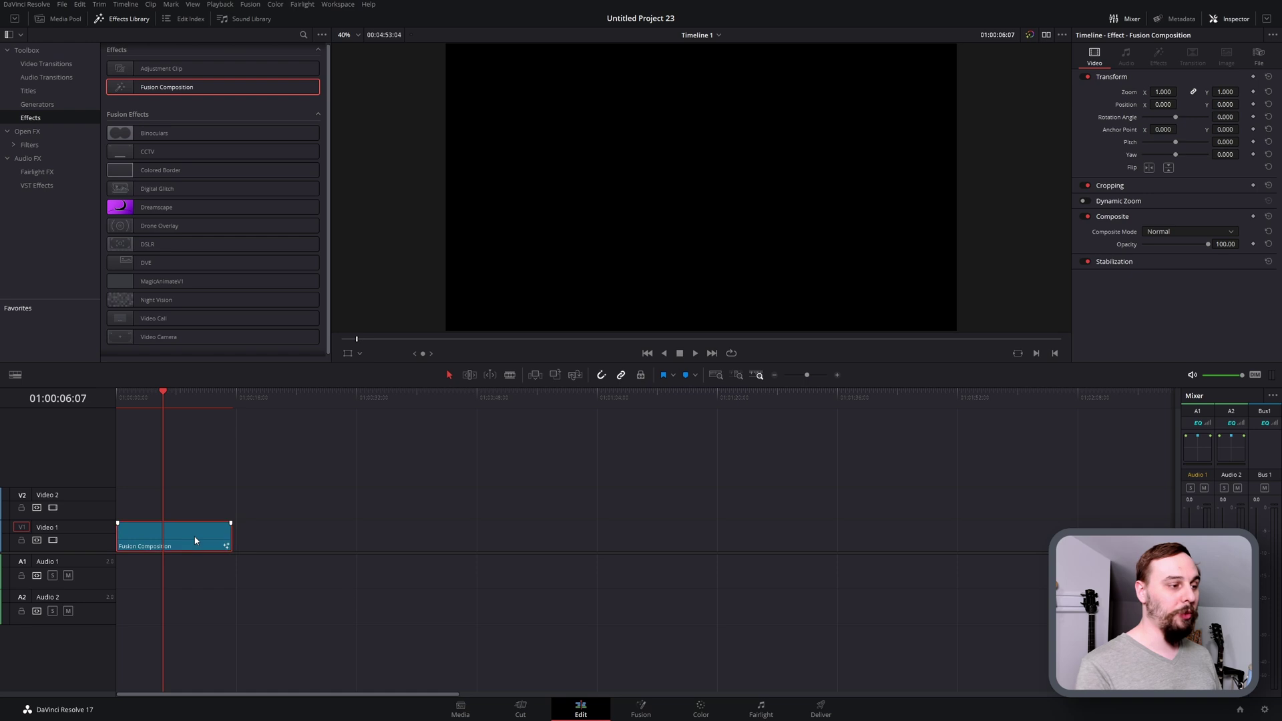
- Open the composition on the Fusion page and add a Background node
click(639, 710)
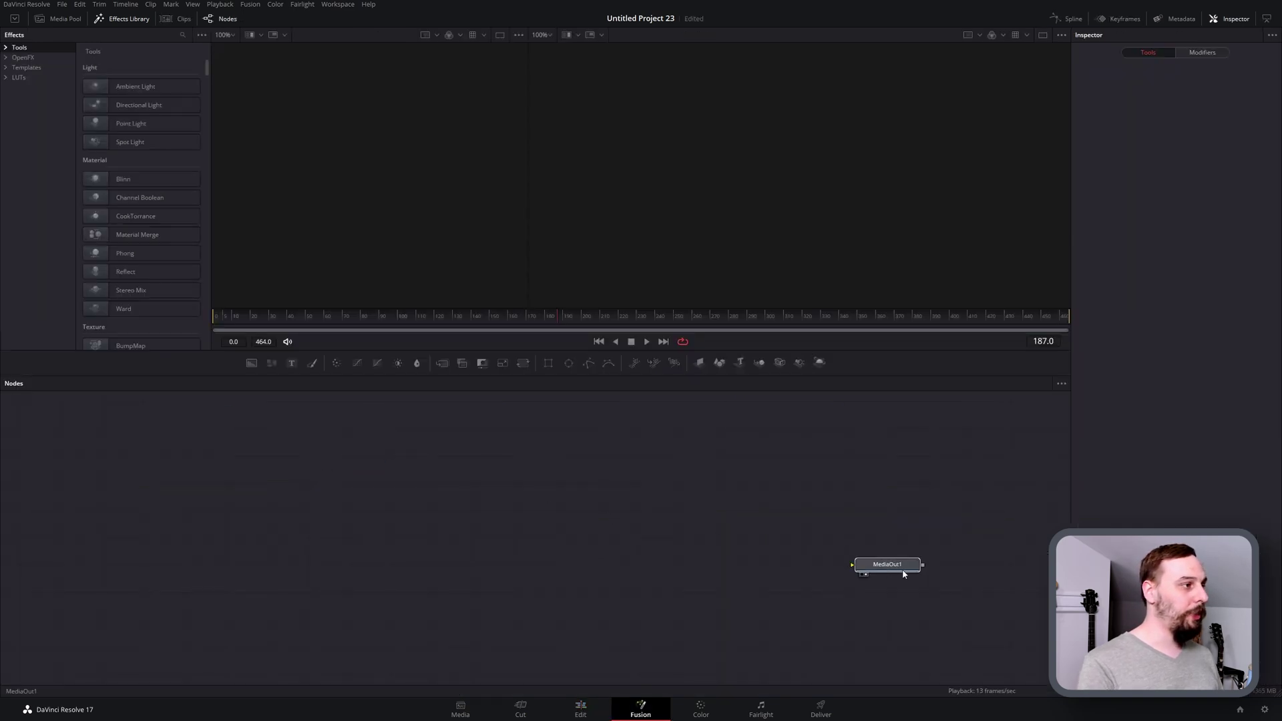
click(903, 573)
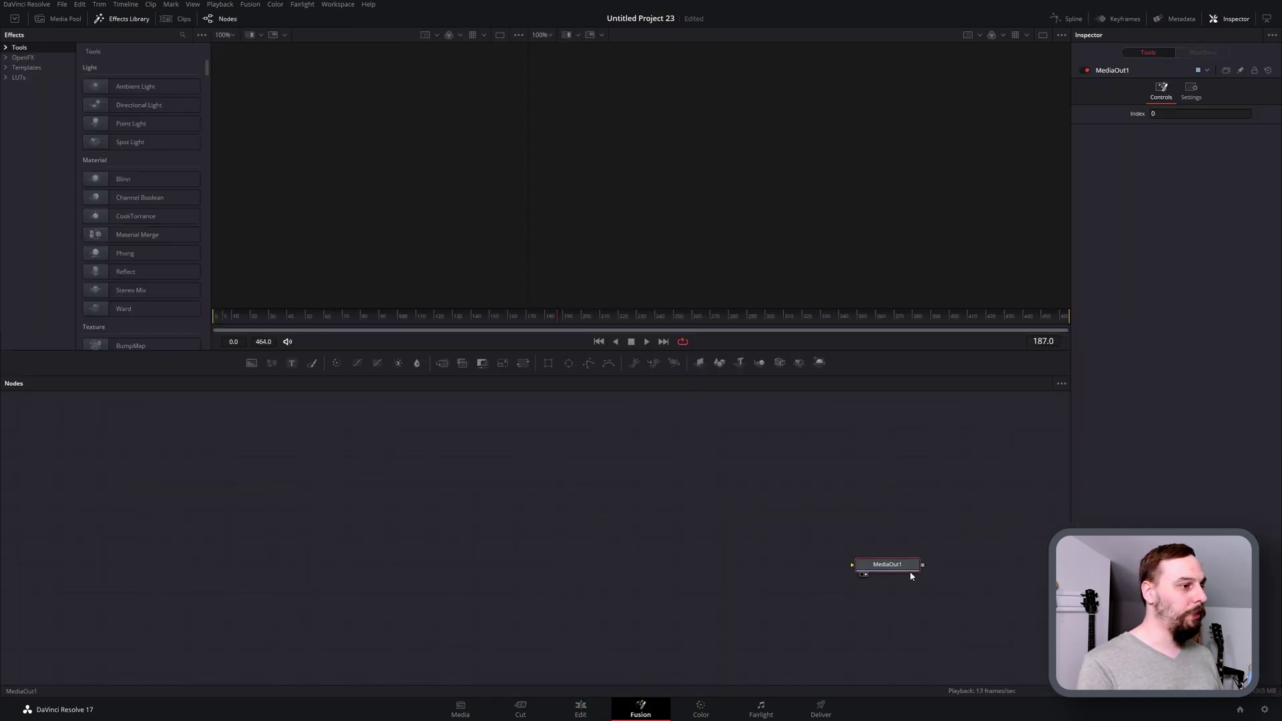
click(396, 508)
click(251, 363)
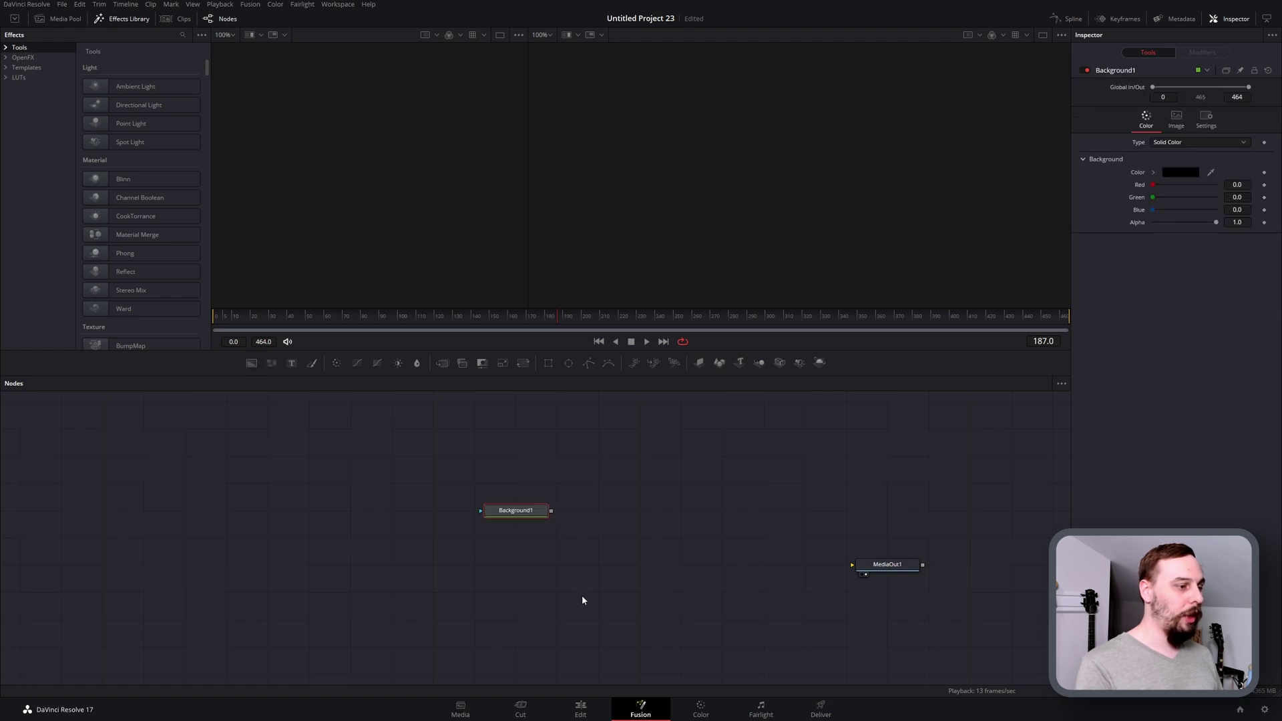
drag(523, 509, 480, 534)
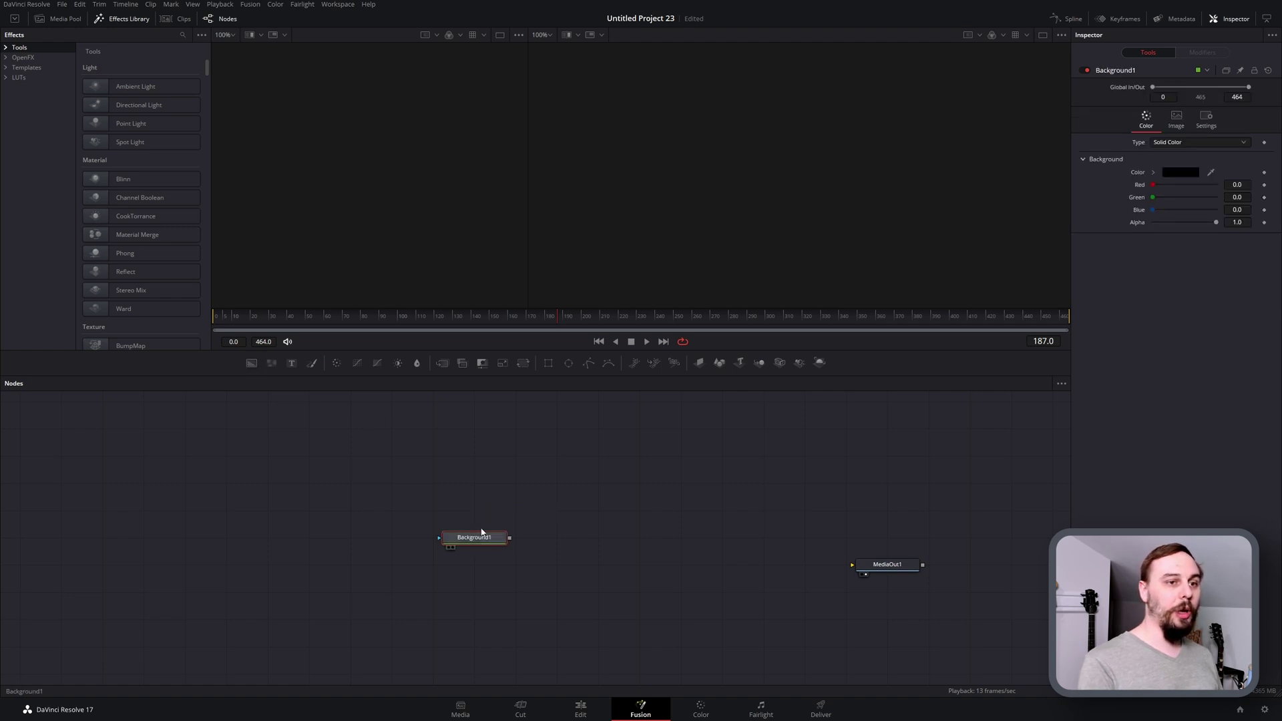
- Color Background1 solid blue #2432aa, then add a Fast Noise node merged with it
click(1179, 175)
click(668, 290)
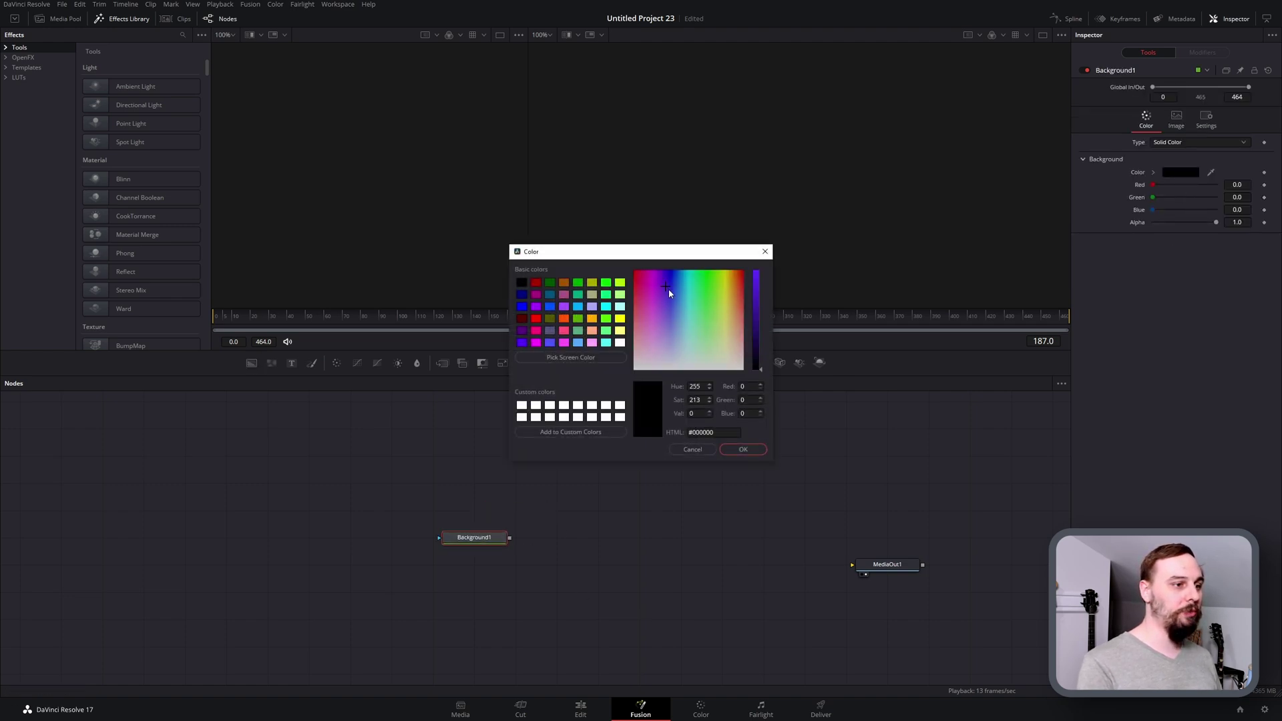
click(757, 304)
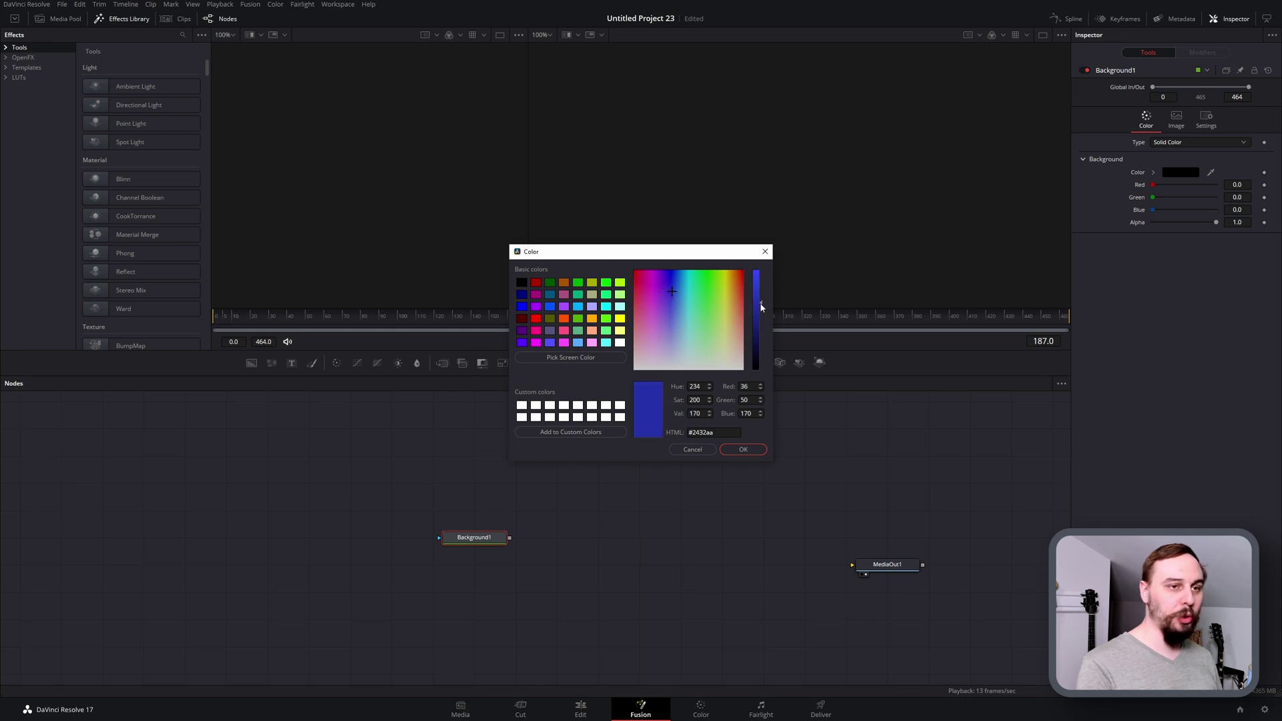
click(745, 449)
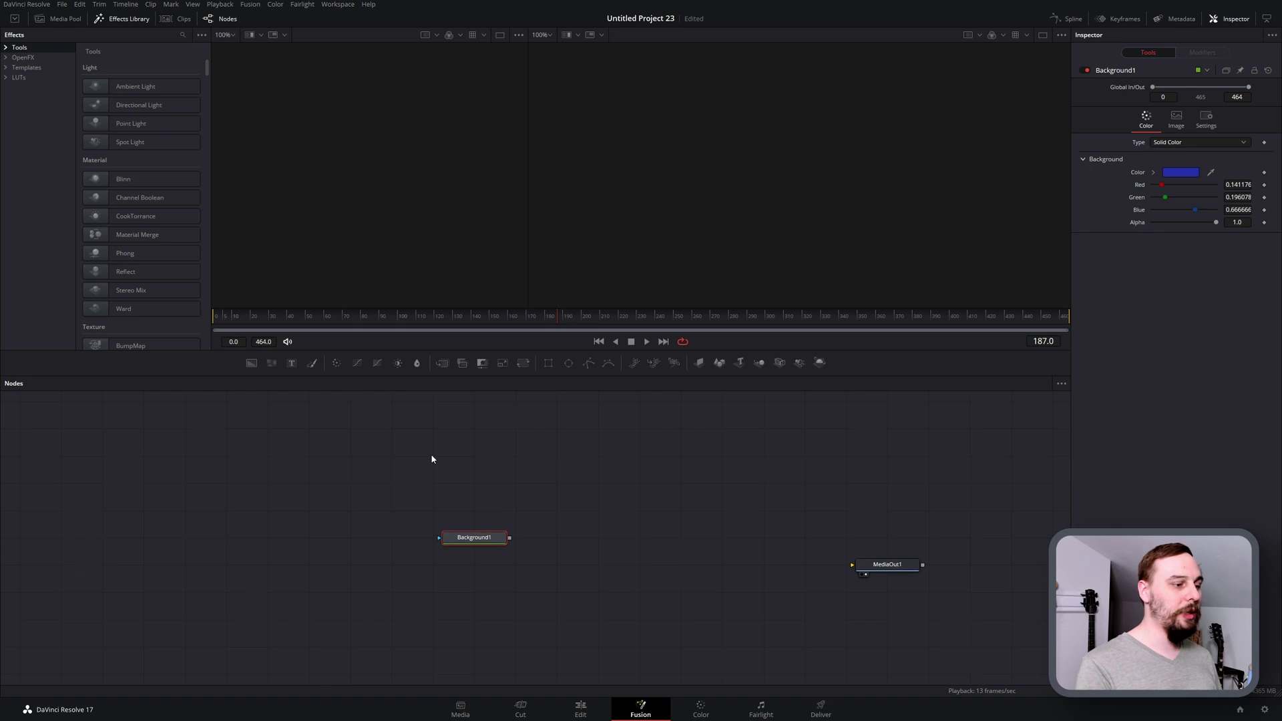
click(271, 364)
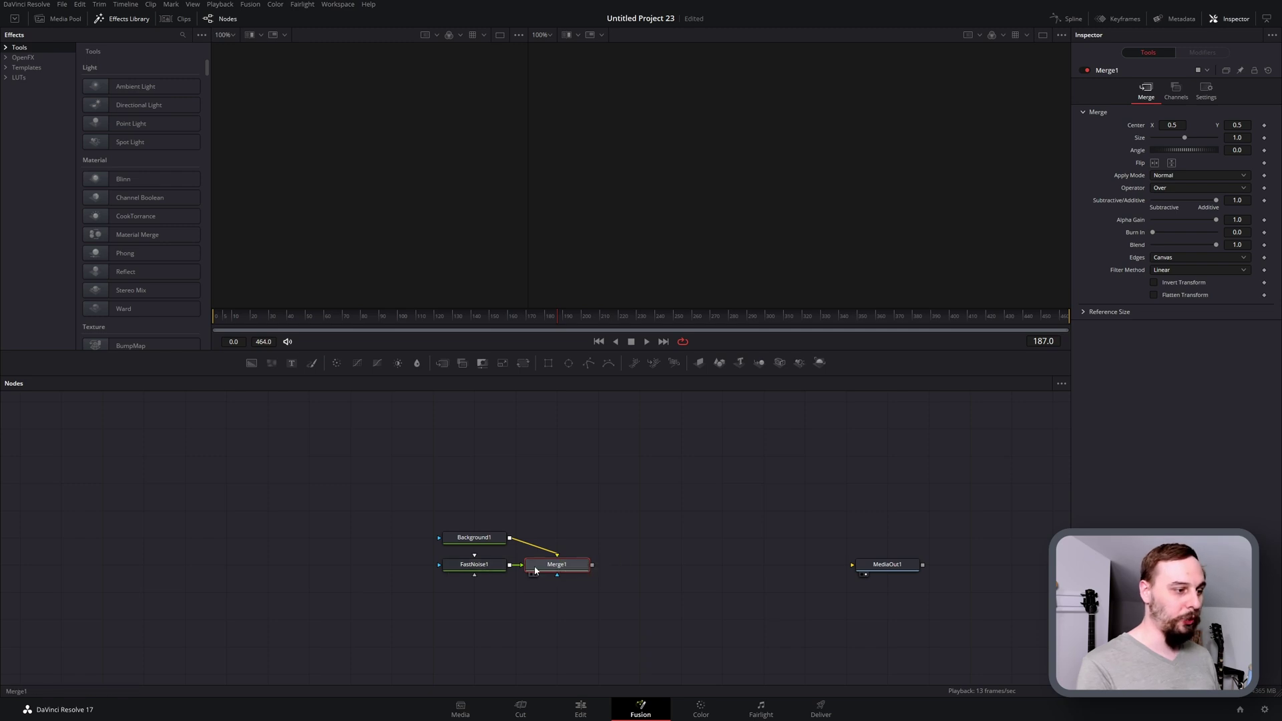
- Select FastNoise1 and show its cloudy noise in the left viewer
click(482, 566)
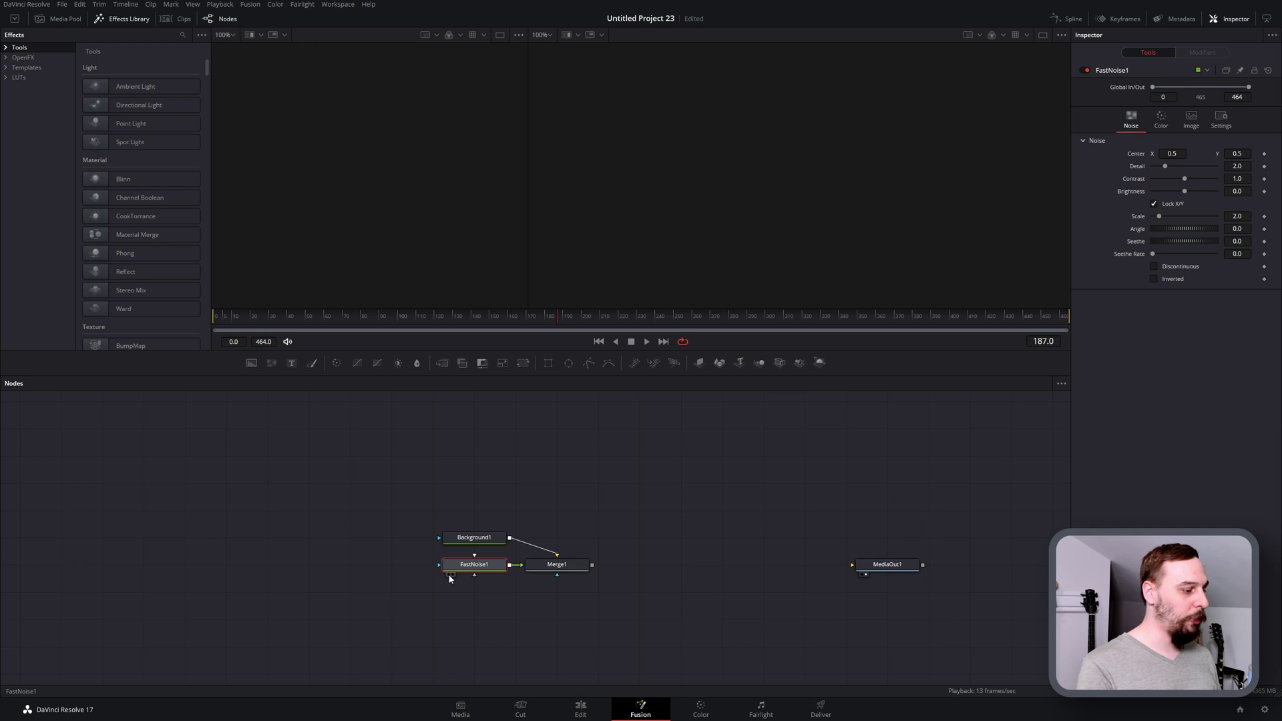
click(449, 575)
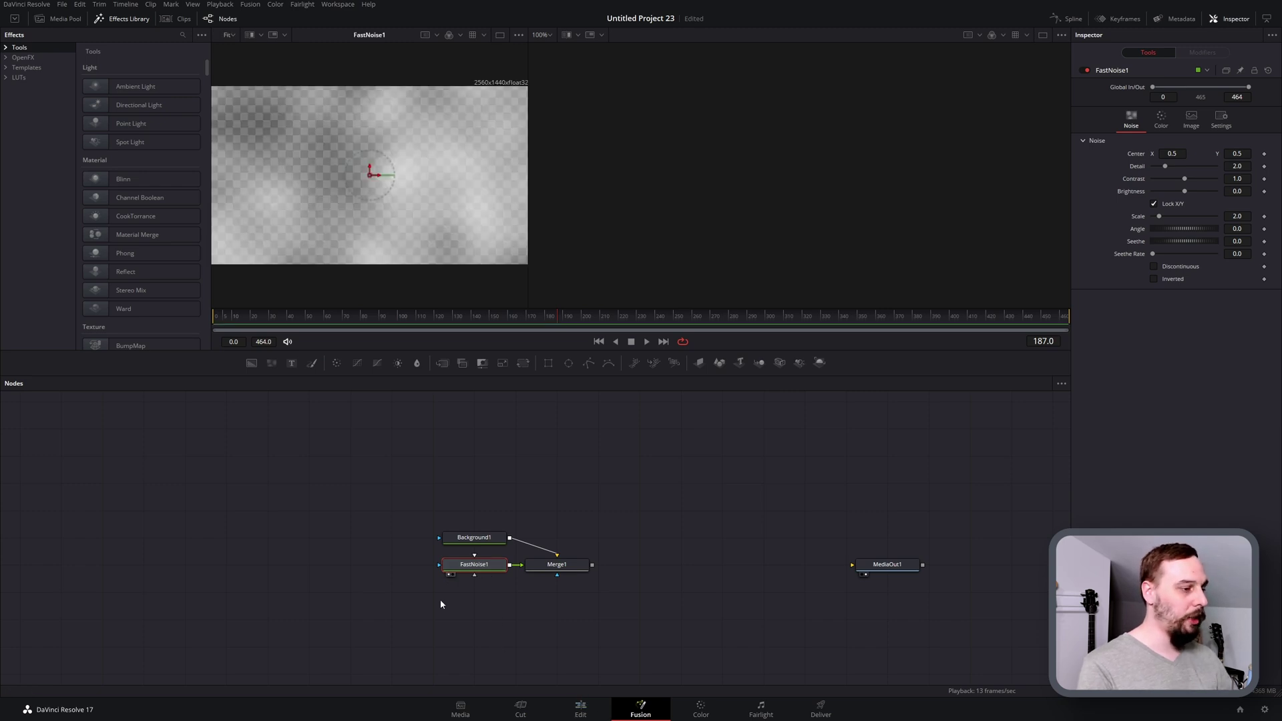
- Try out Seethe Rate and Scale values and scrub frames to preview the noise animation
key(1)
key(1)
key(1)
key(1)
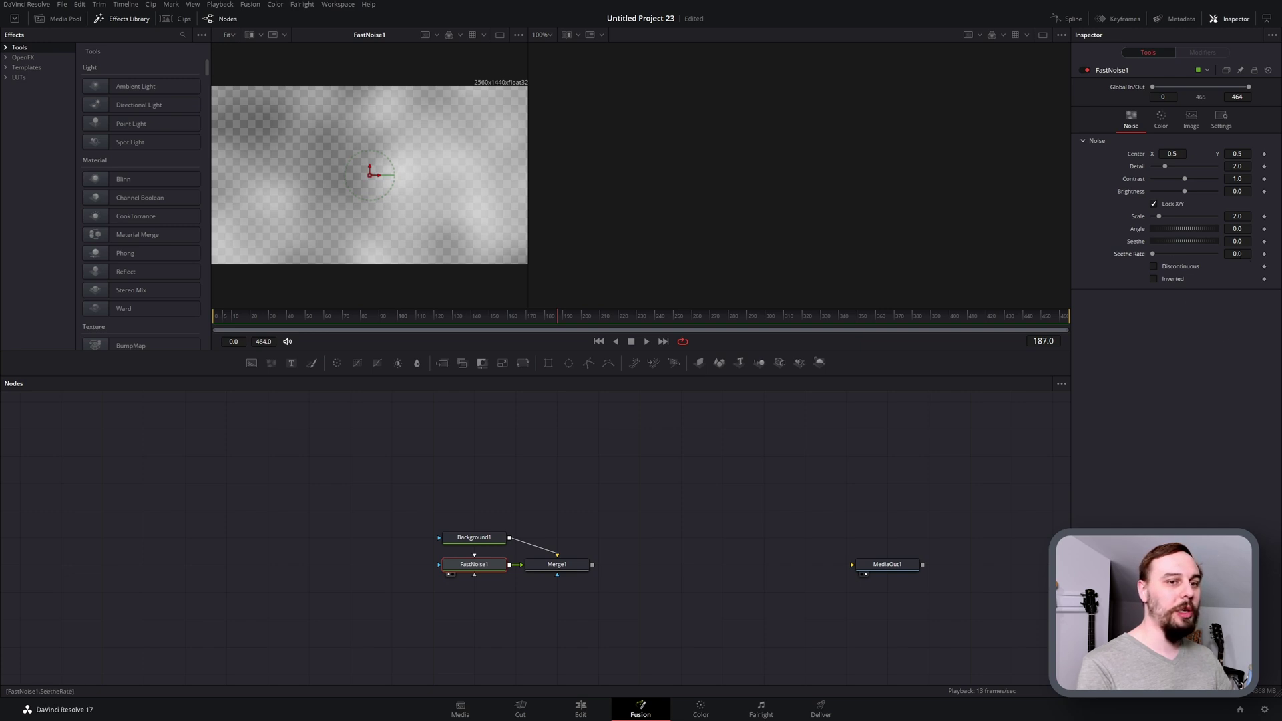
drag(1237, 254, 1241, 253)
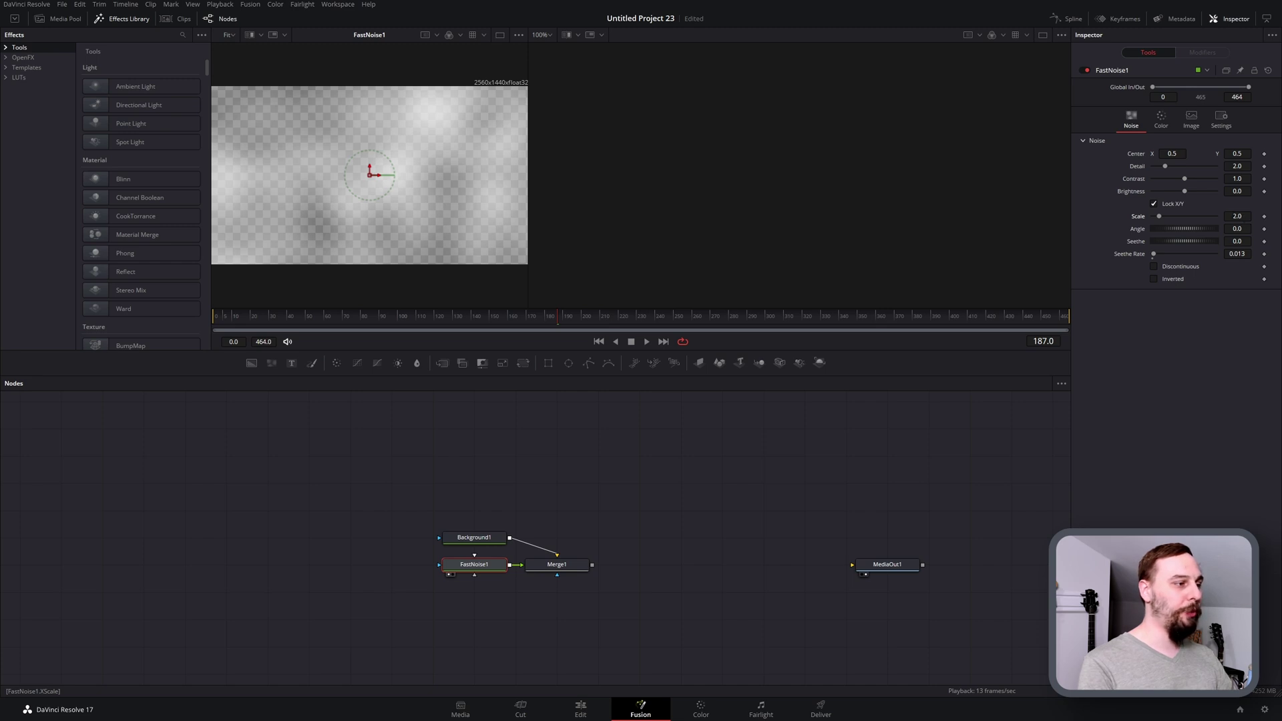
drag(1159, 216, 1177, 217)
click(231, 321)
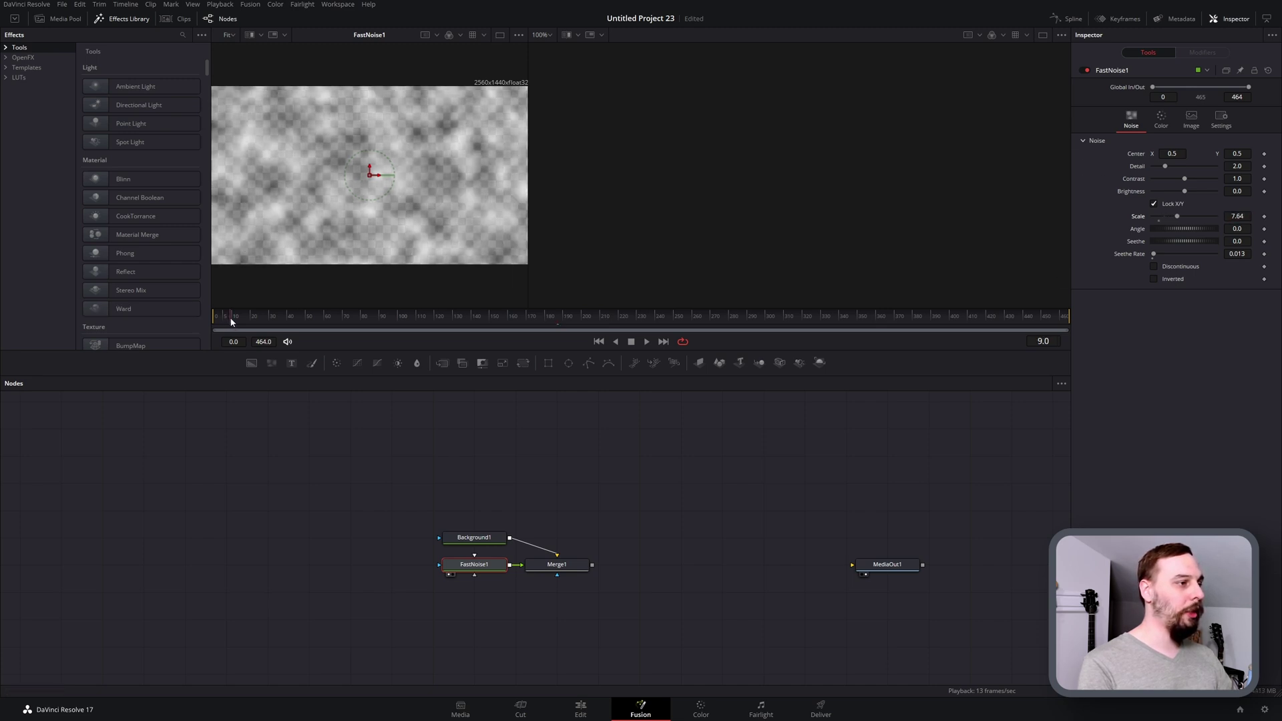
drag(231, 321, 186, 326)
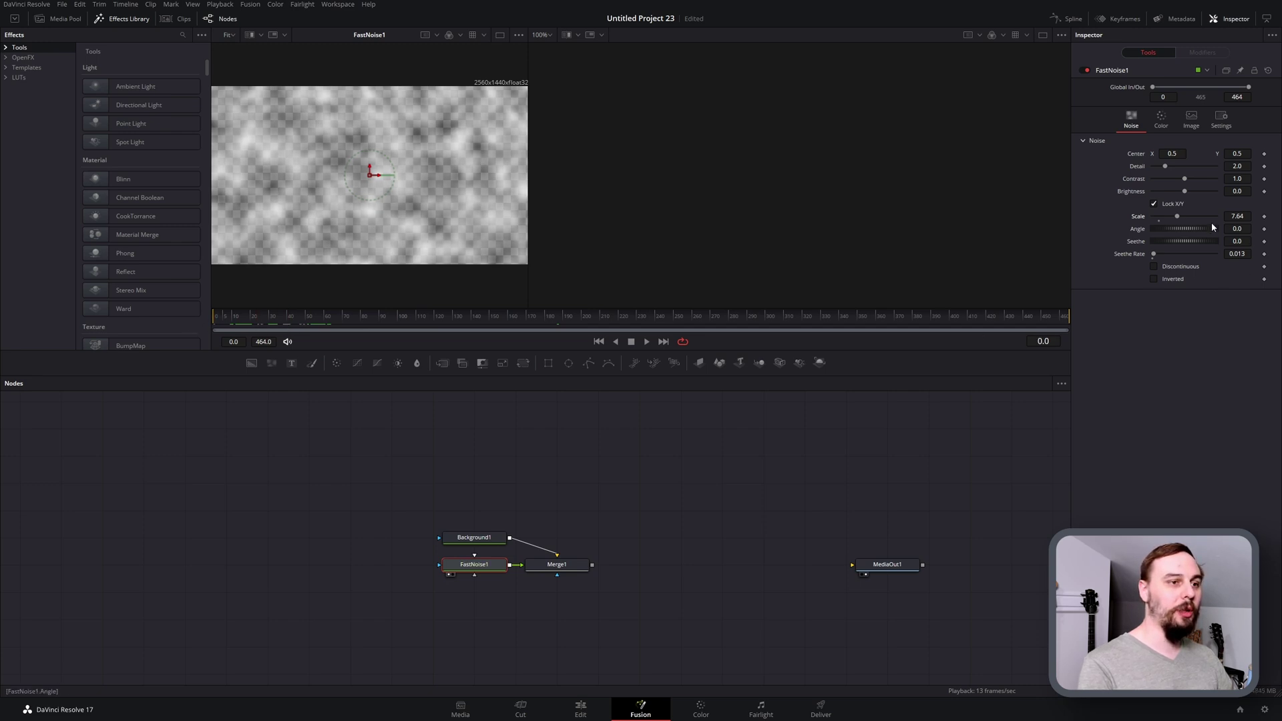
- Set the noise Scale to 1.25 for large, soft noise
click(1237, 217)
text(4.13)
key(Return)
text(1.25)
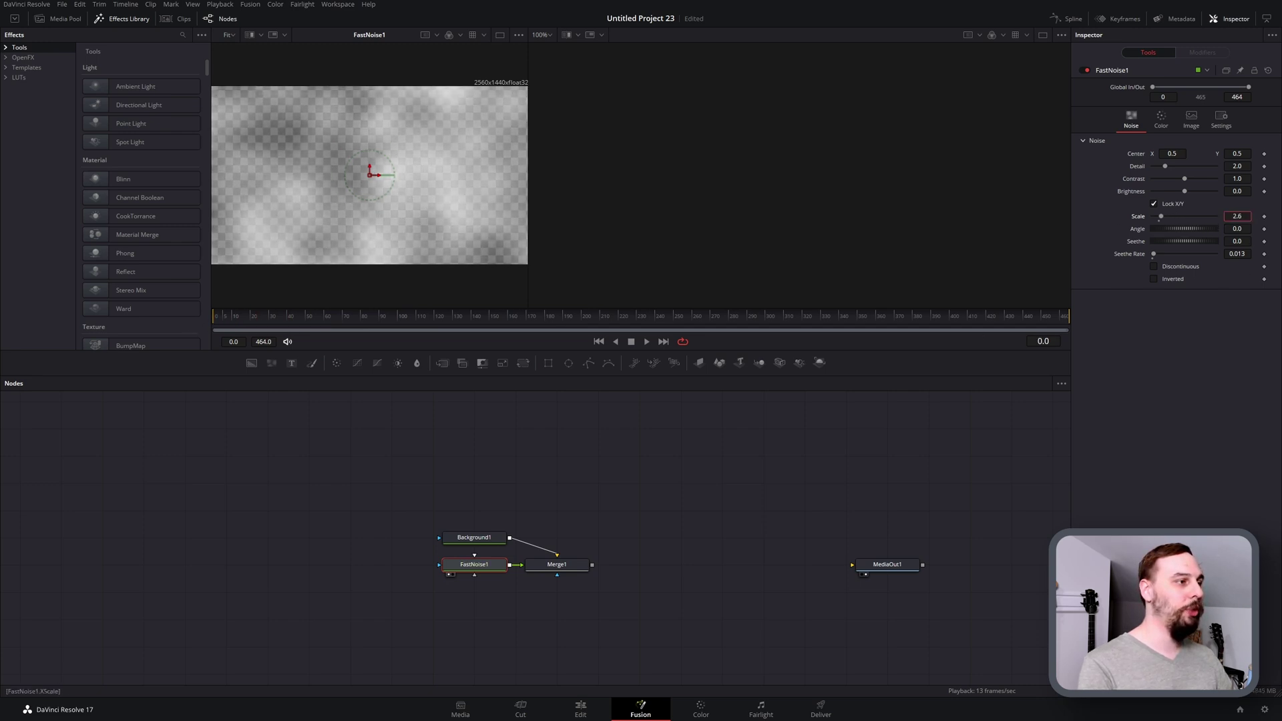
key(Return)
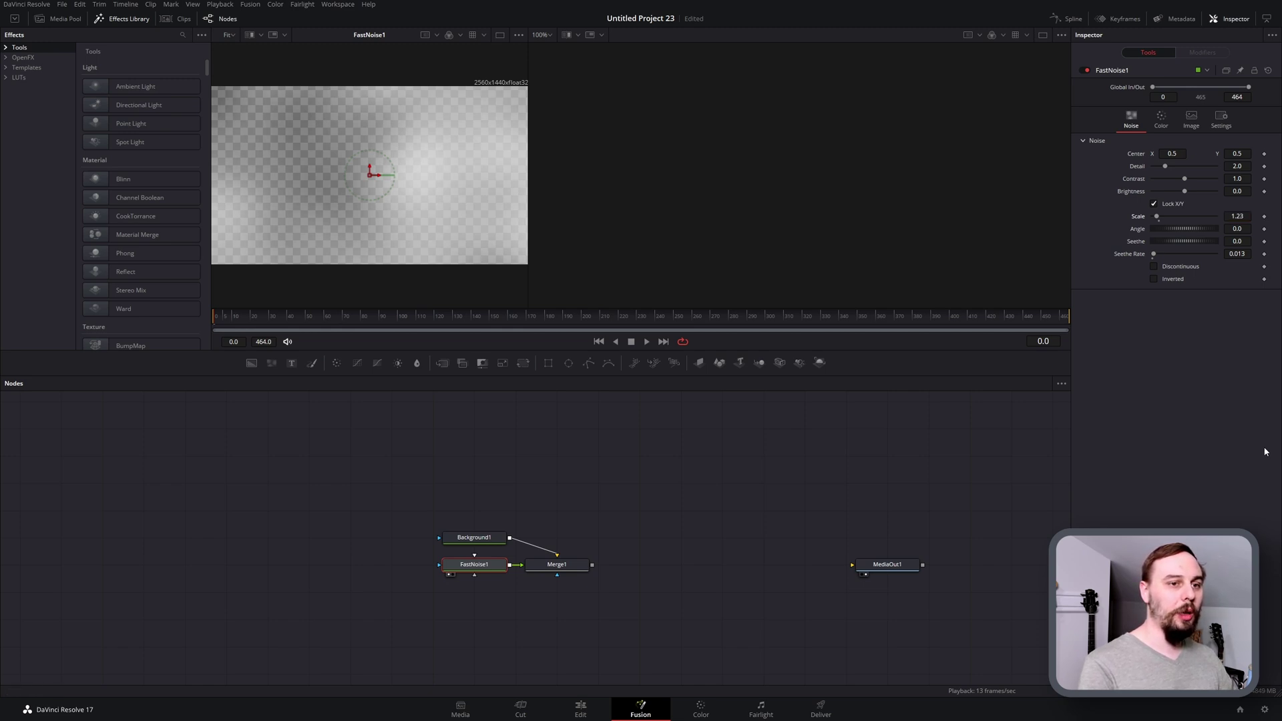
- Set Seethe to 0.073 and Seethe Rate to 0.026
click(1237, 241)
text(0.073)
key(Return)
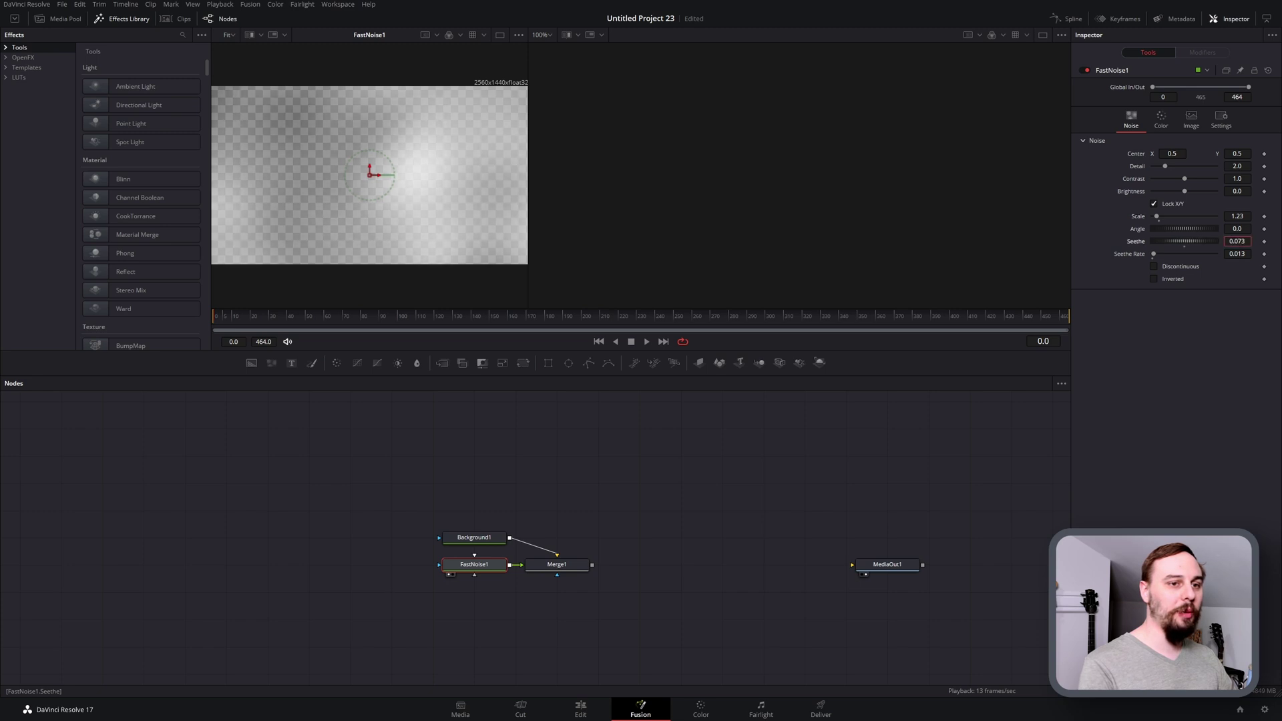
click(1237, 254)
text(0.026)
key(Return)
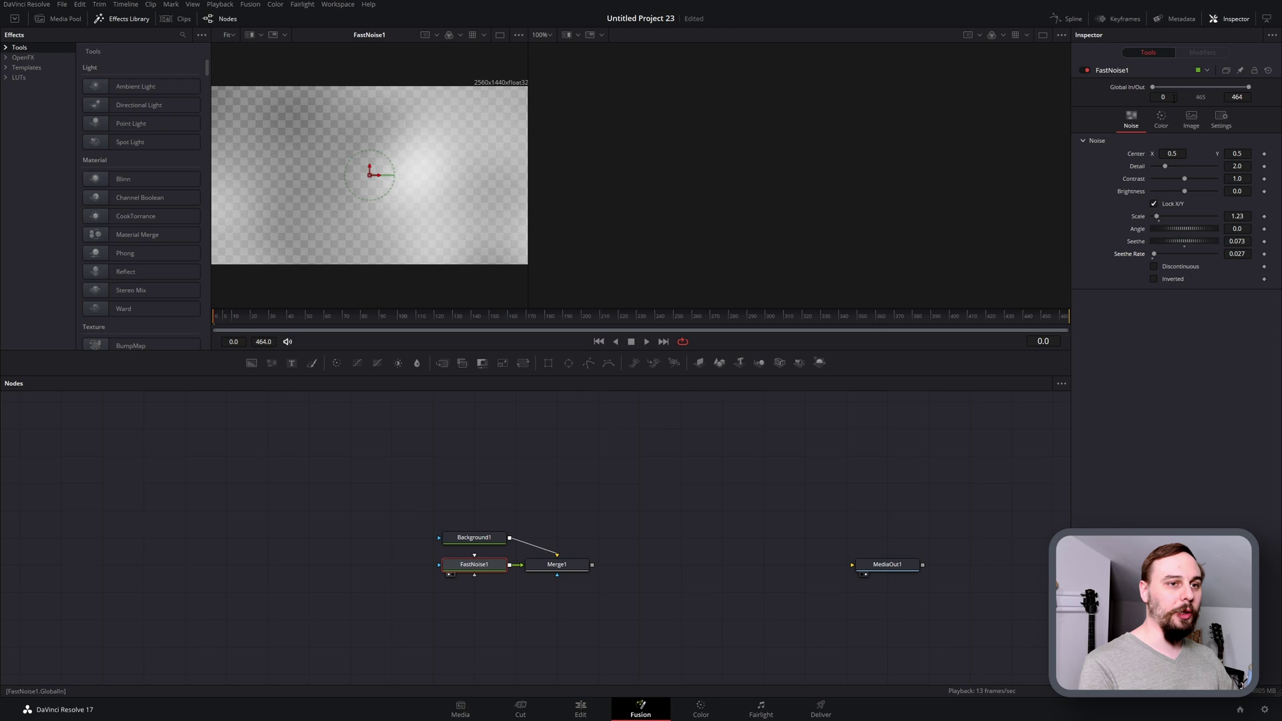
- Set FastNoise1's Color 1 to cyan #25c7d9
click(1162, 120)
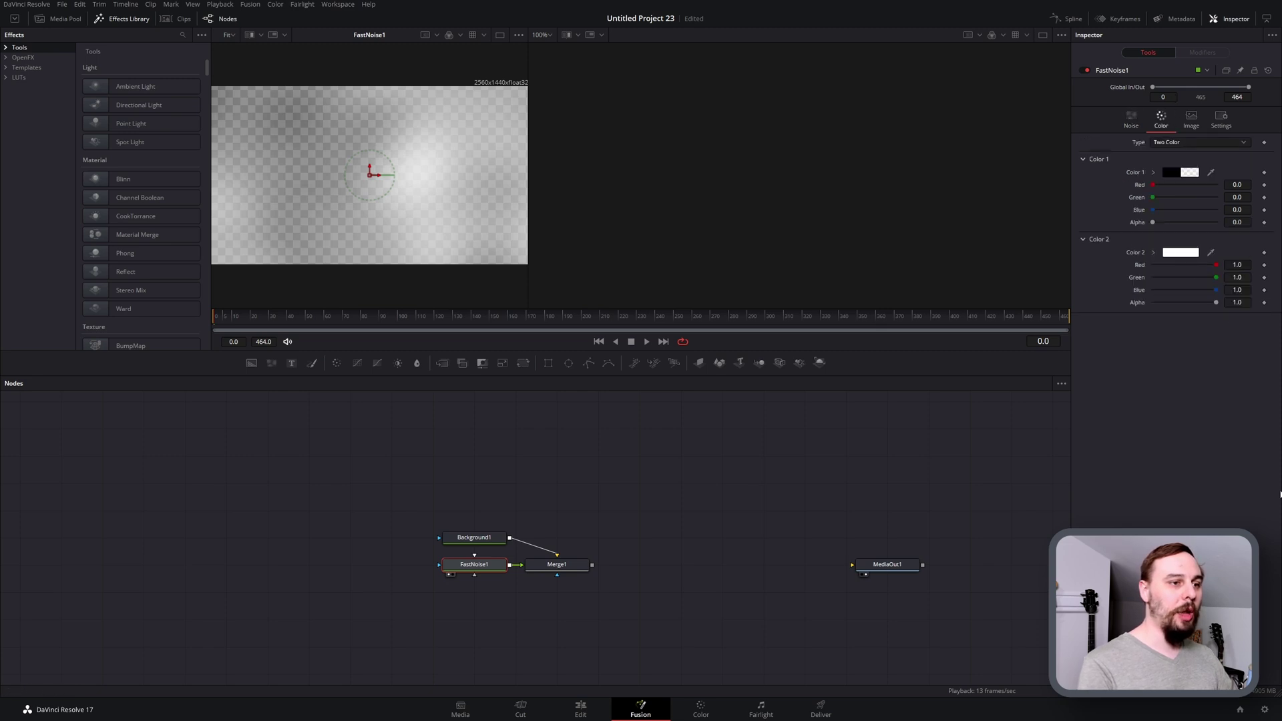
click(1175, 173)
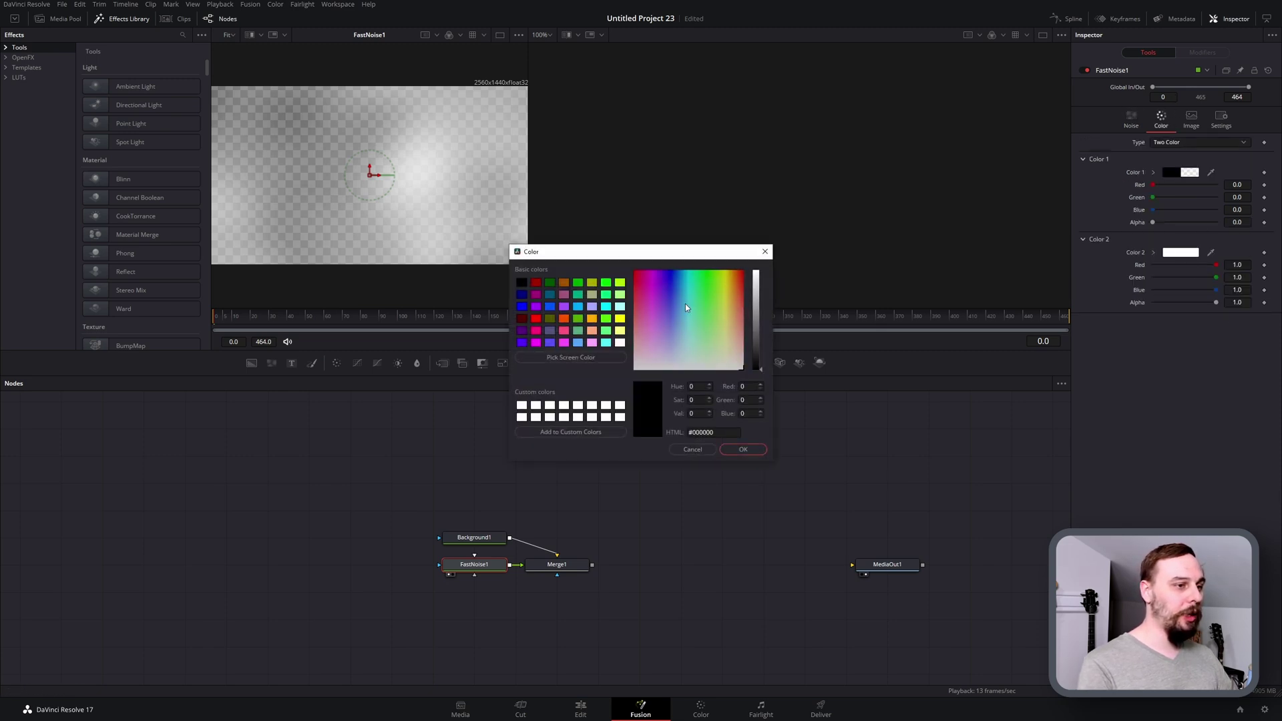
click(686, 287)
click(757, 285)
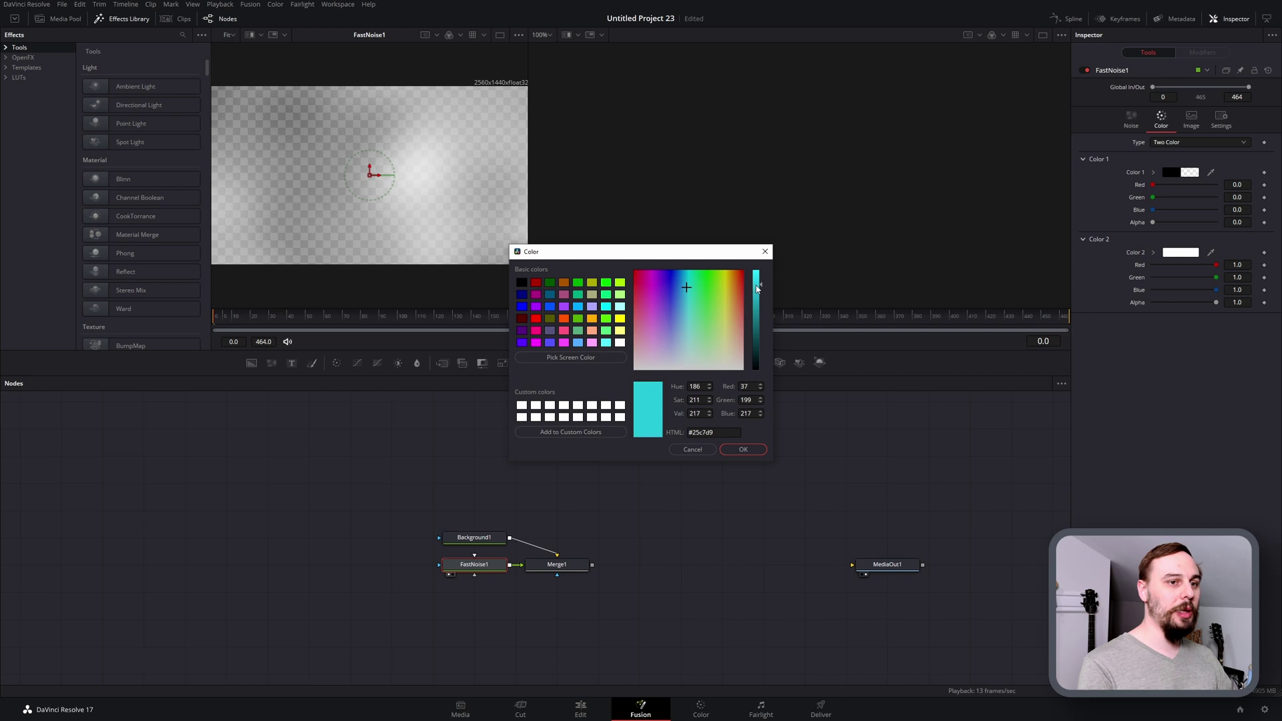
click(744, 449)
- Set FastNoise1's Color 2 to purple #b714d4
click(1179, 254)
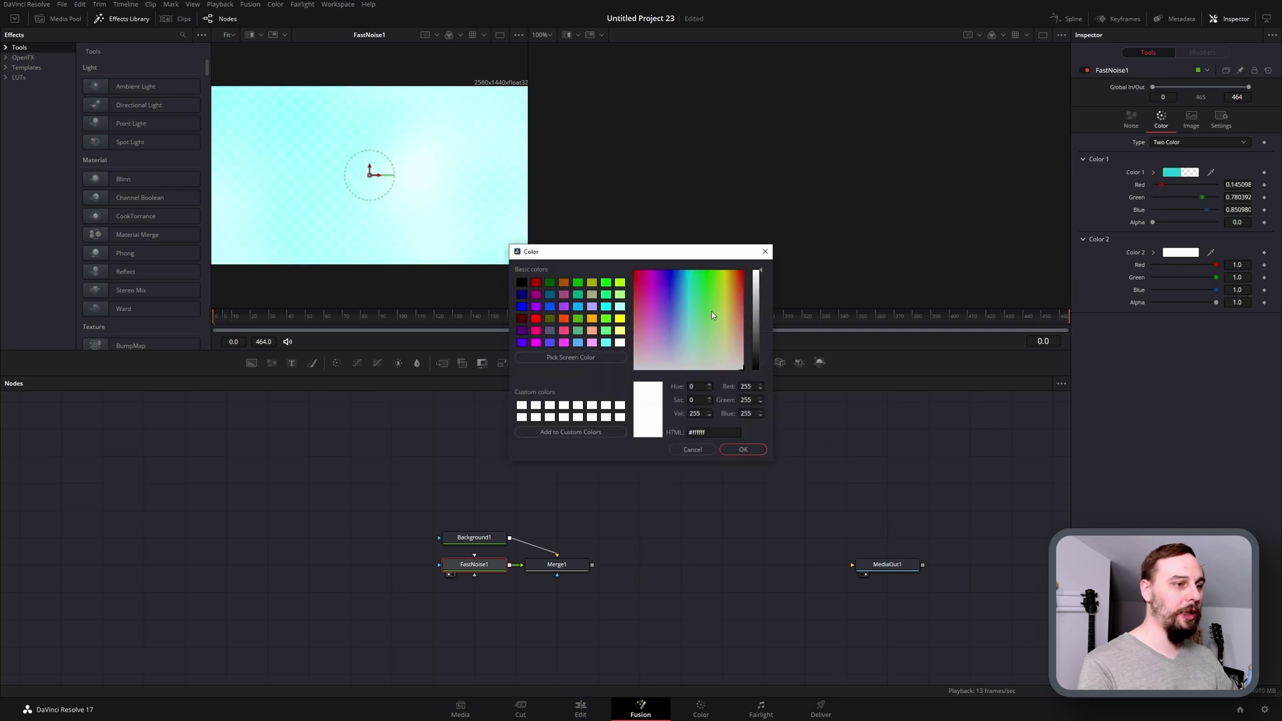
click(655, 278)
click(757, 286)
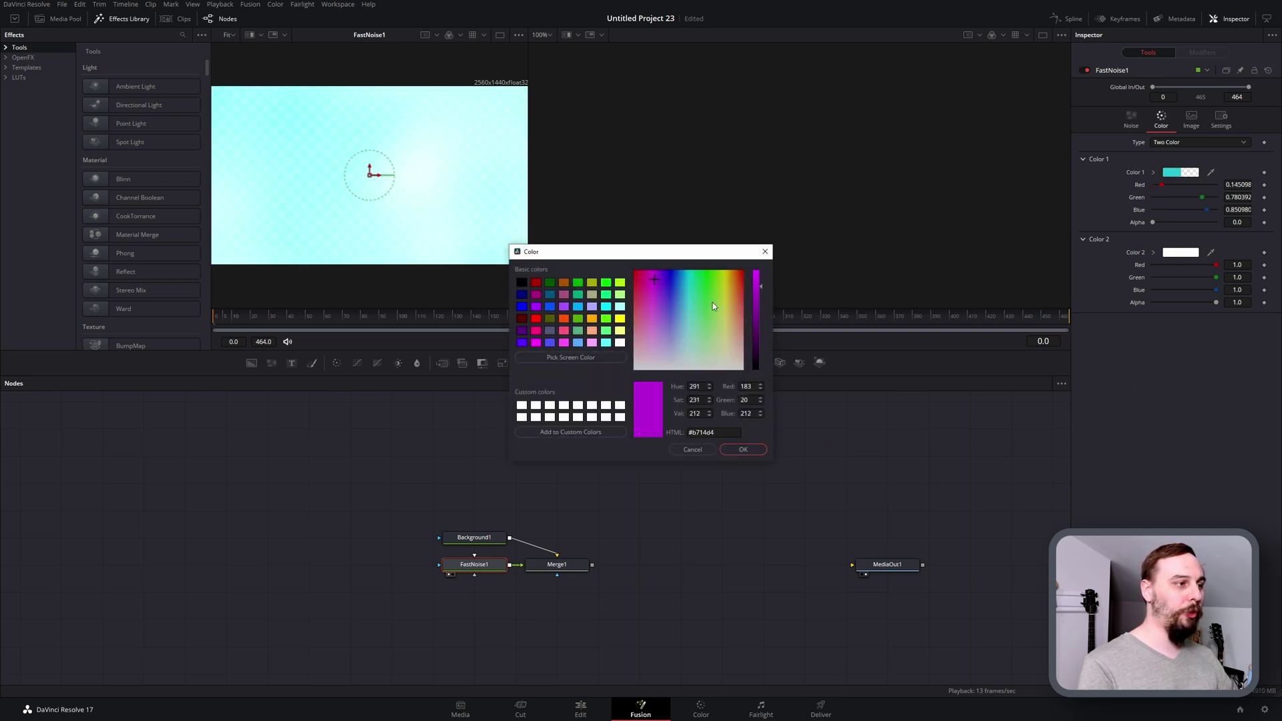
click(742, 449)
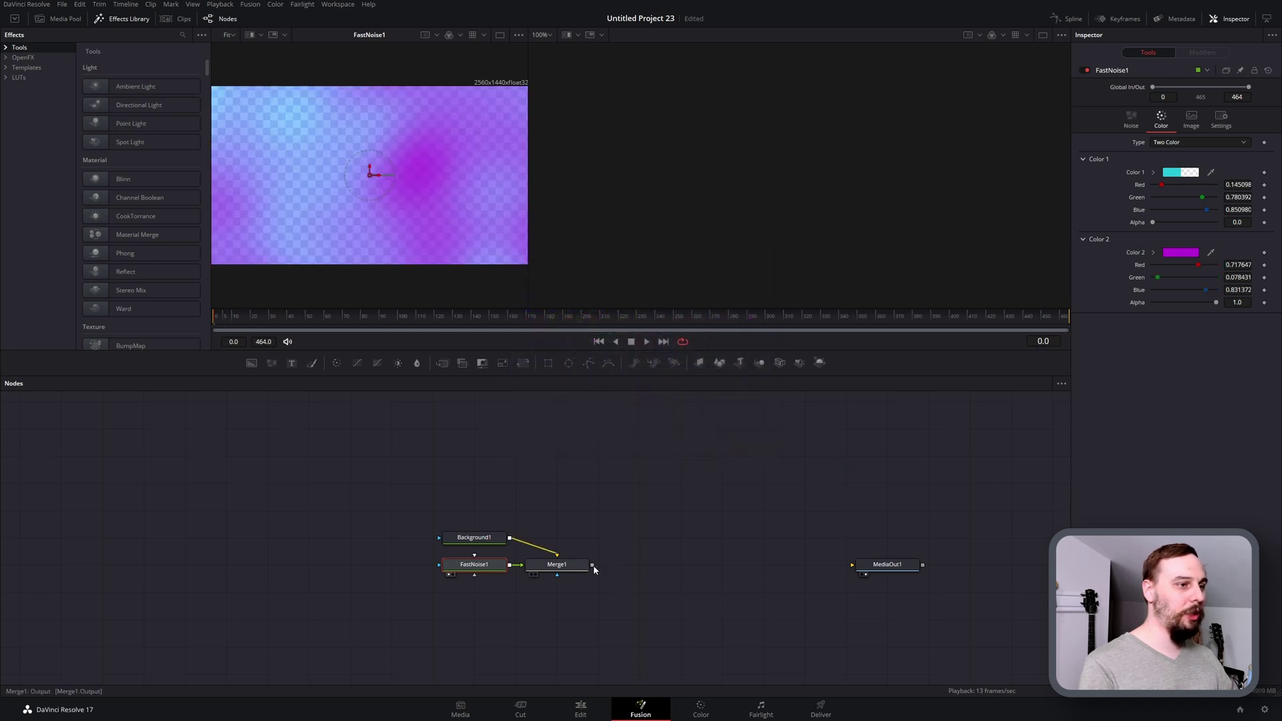
- Connect Merge1 to MediaOut1, review Background1 and Merge1, and scrub to preview the output
drag(594, 569, 853, 565)
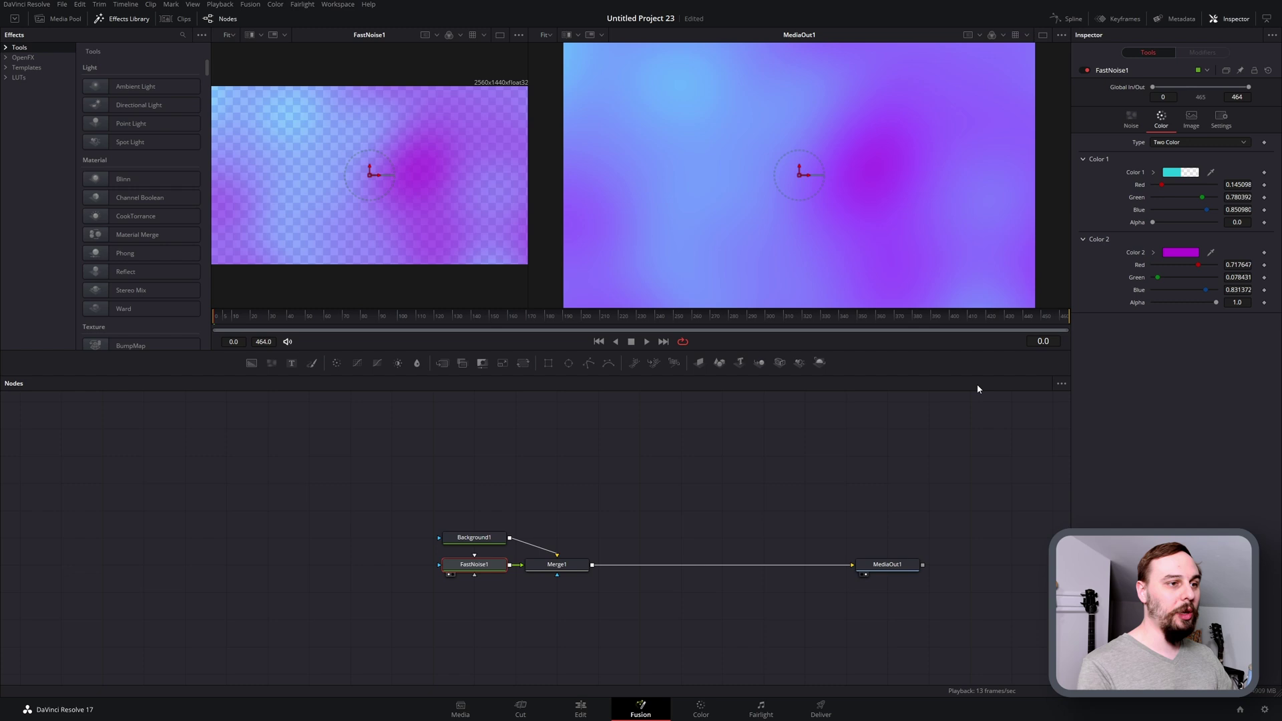
click(461, 540)
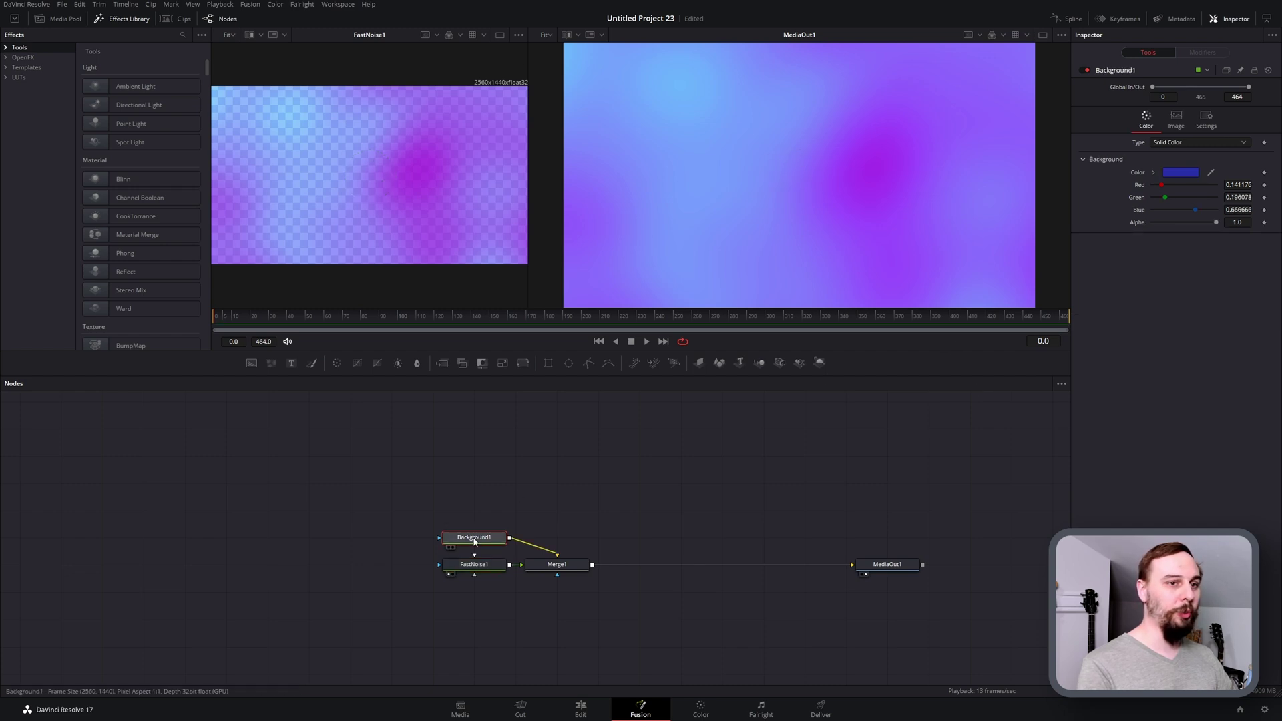
click(547, 570)
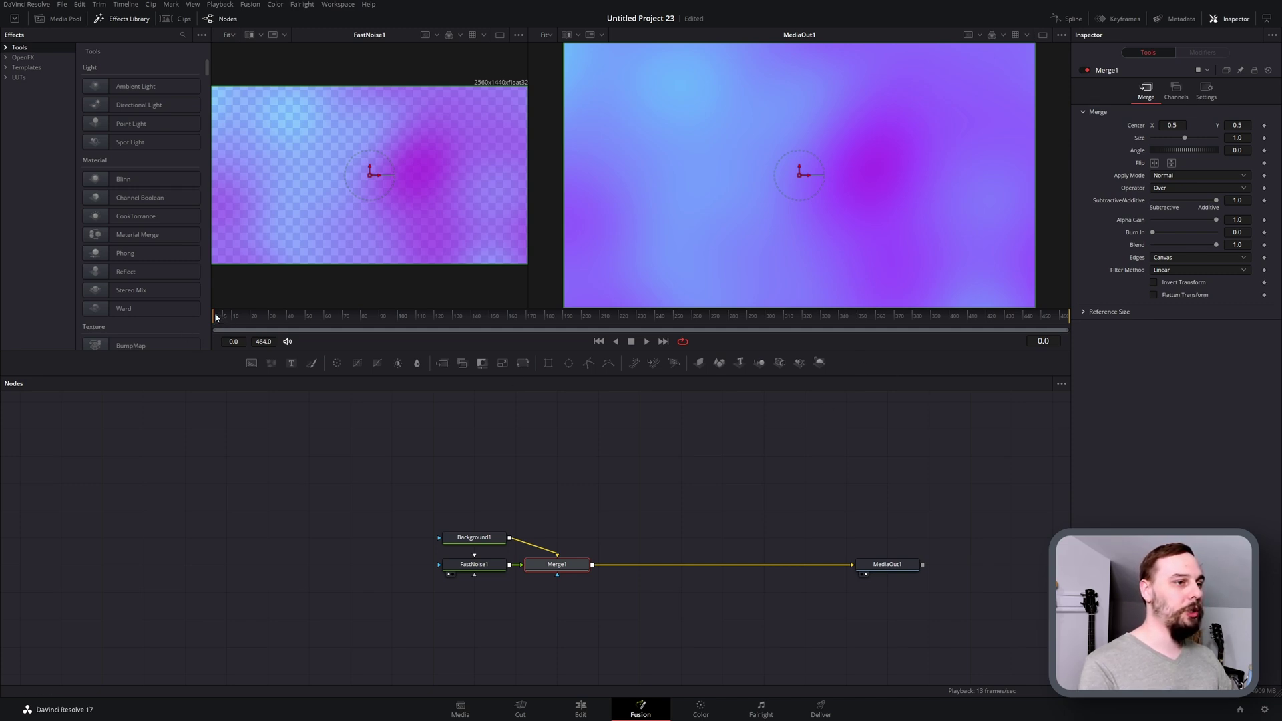
mouse_move(216, 318)
mouse_down()
mouse_move(805, 337)
mouse_move(1003, 321)
mouse_move(216, 324)
mouse_up()
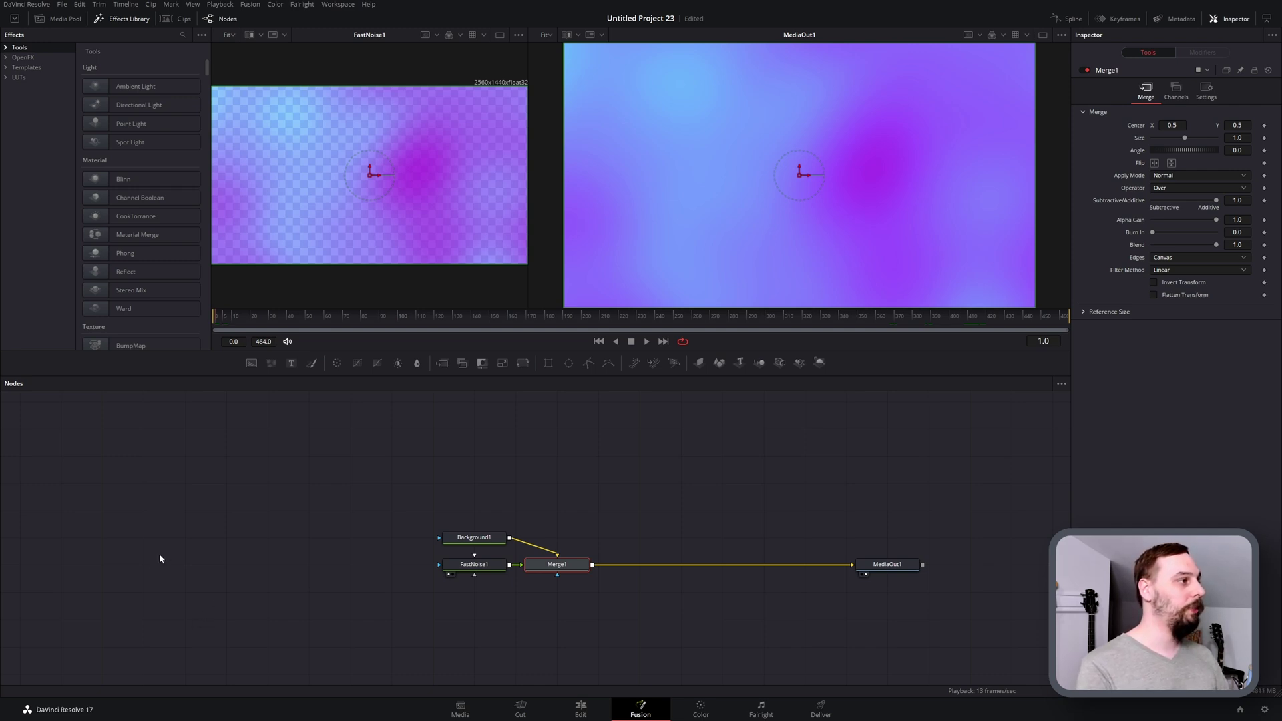
click(67, 19)
click(68, 20)
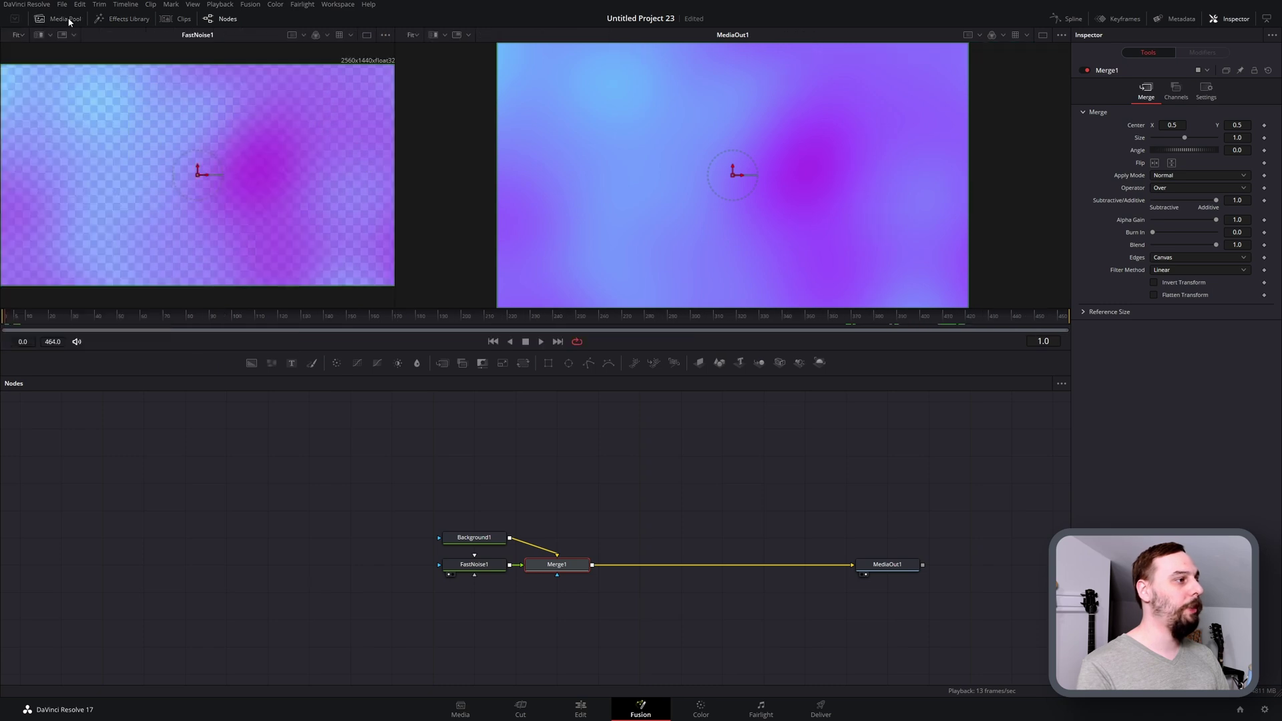
- Drag Bokeh Full Frame from Templates > Fusion > Particles into the node graph
click(117, 18)
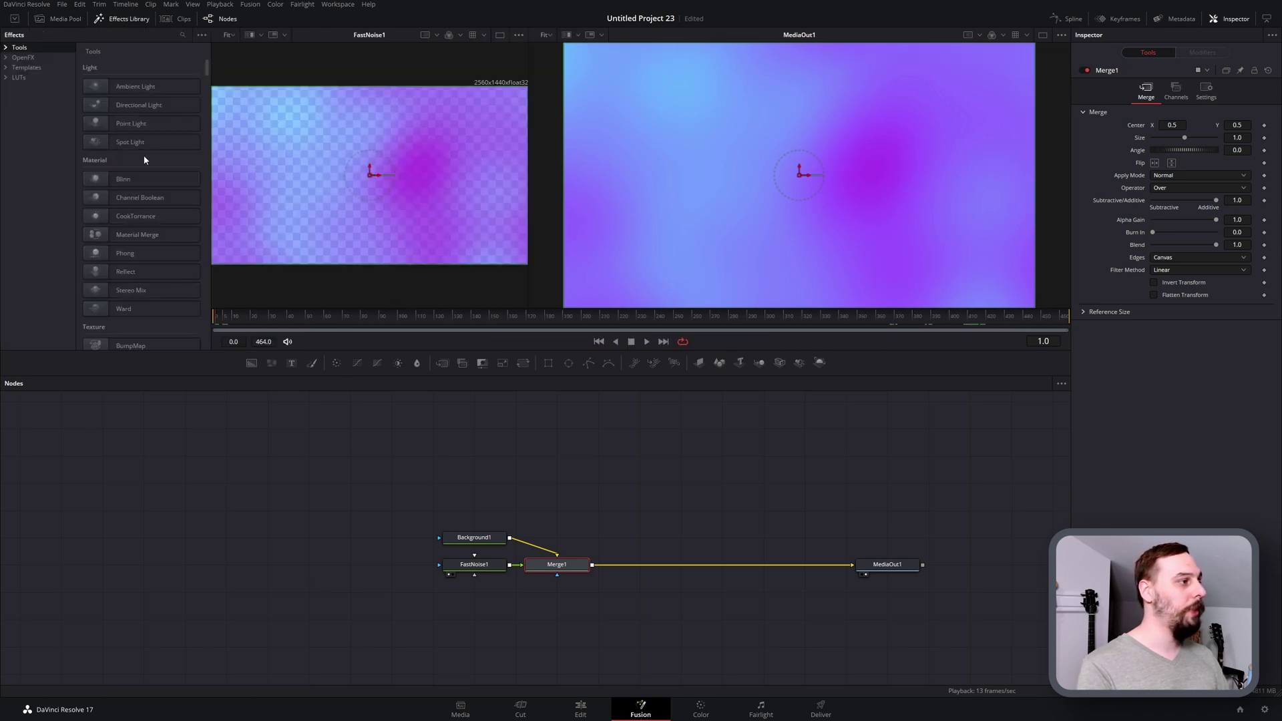
click(5, 69)
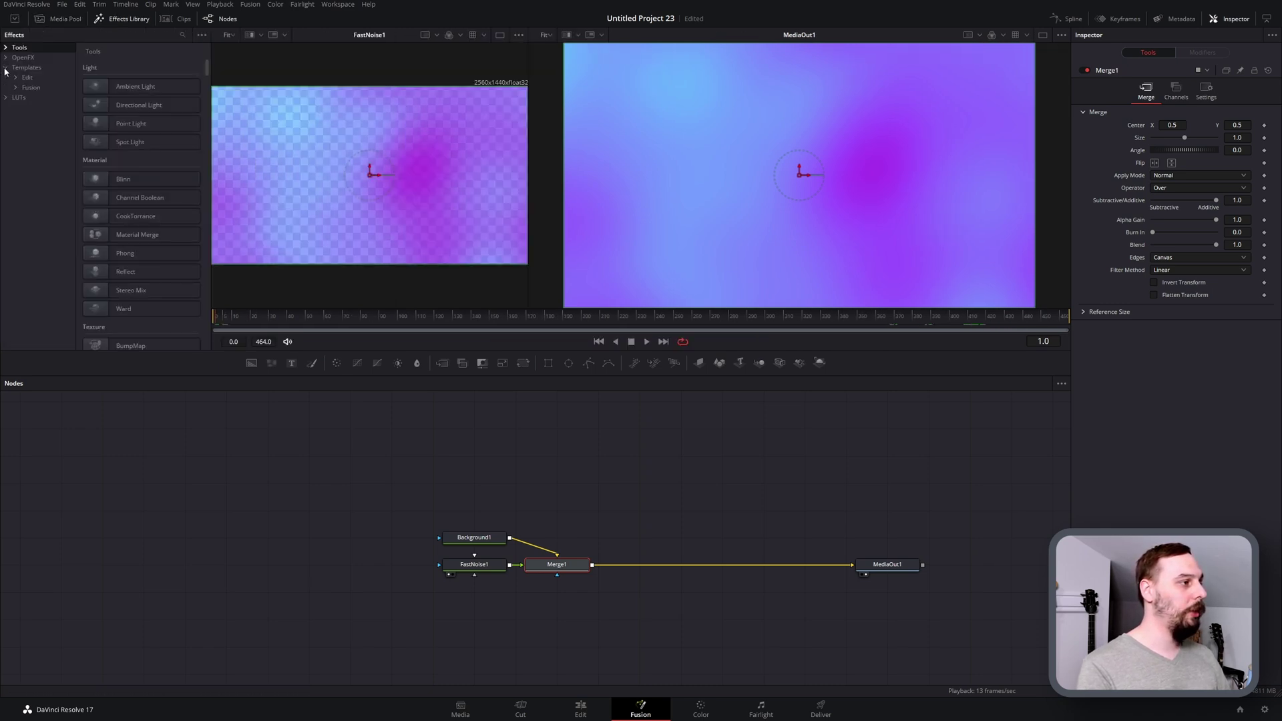
click(16, 88)
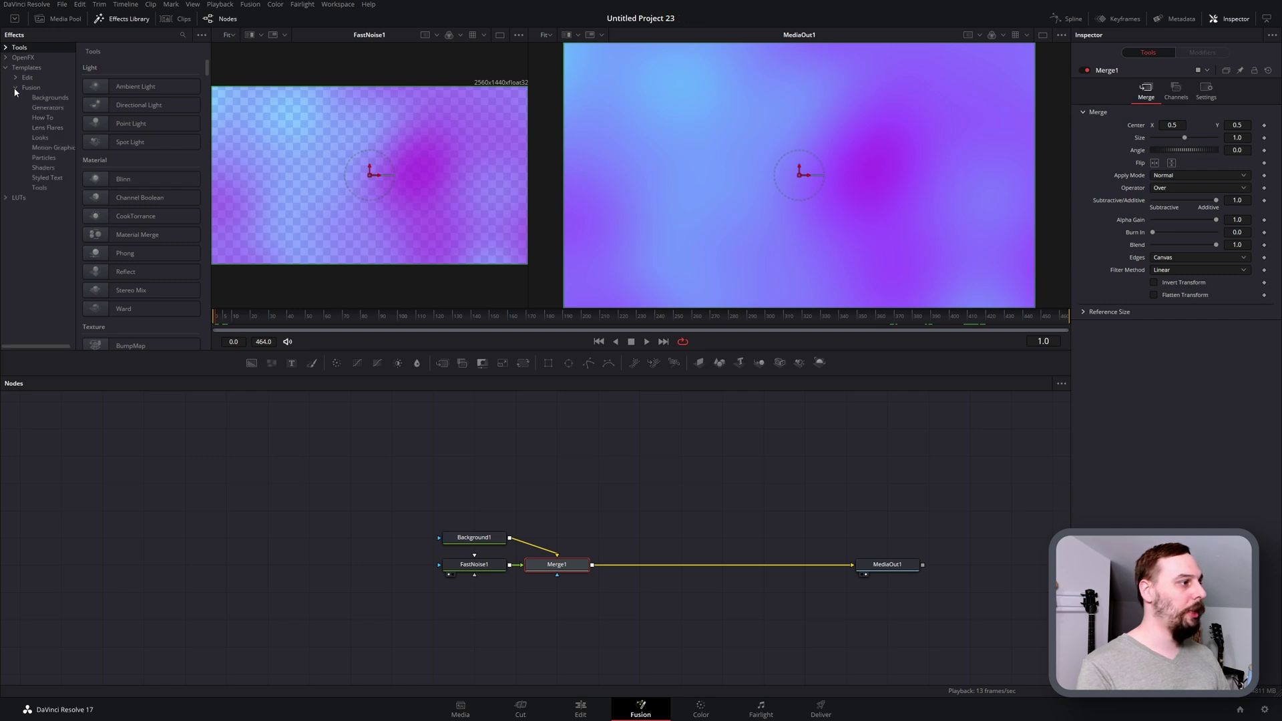
click(42, 157)
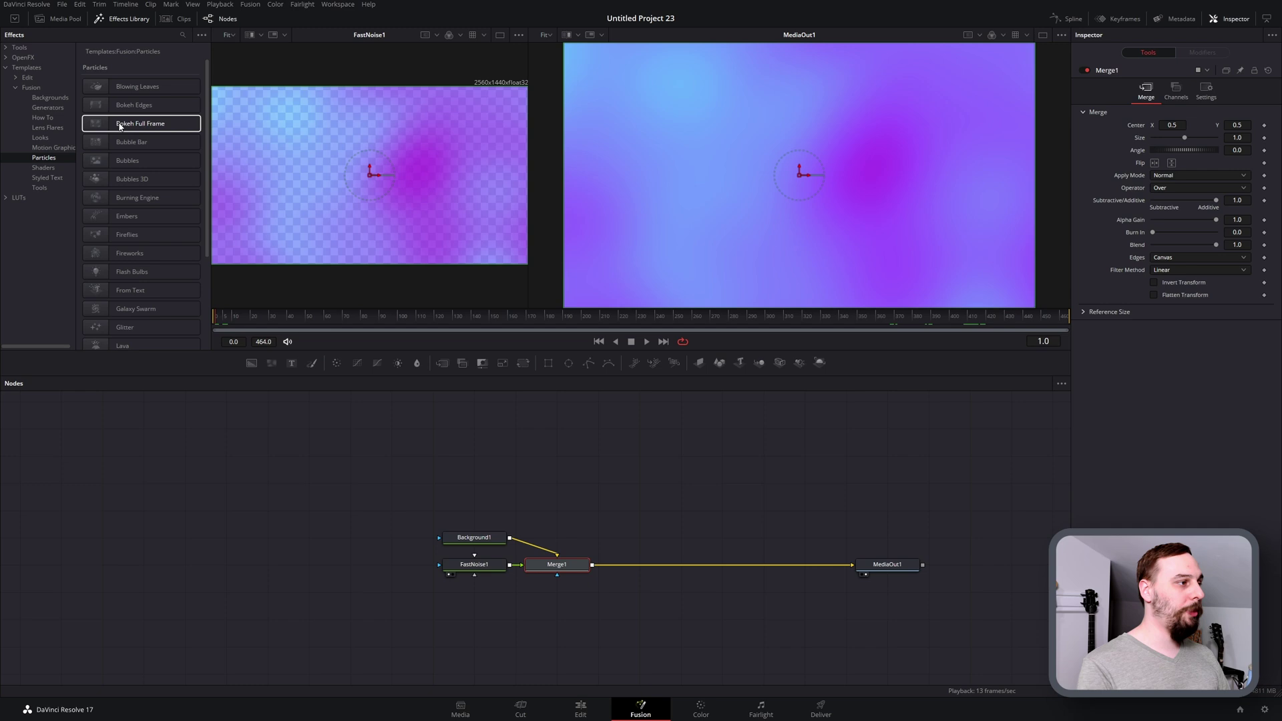
drag(120, 126, 678, 426)
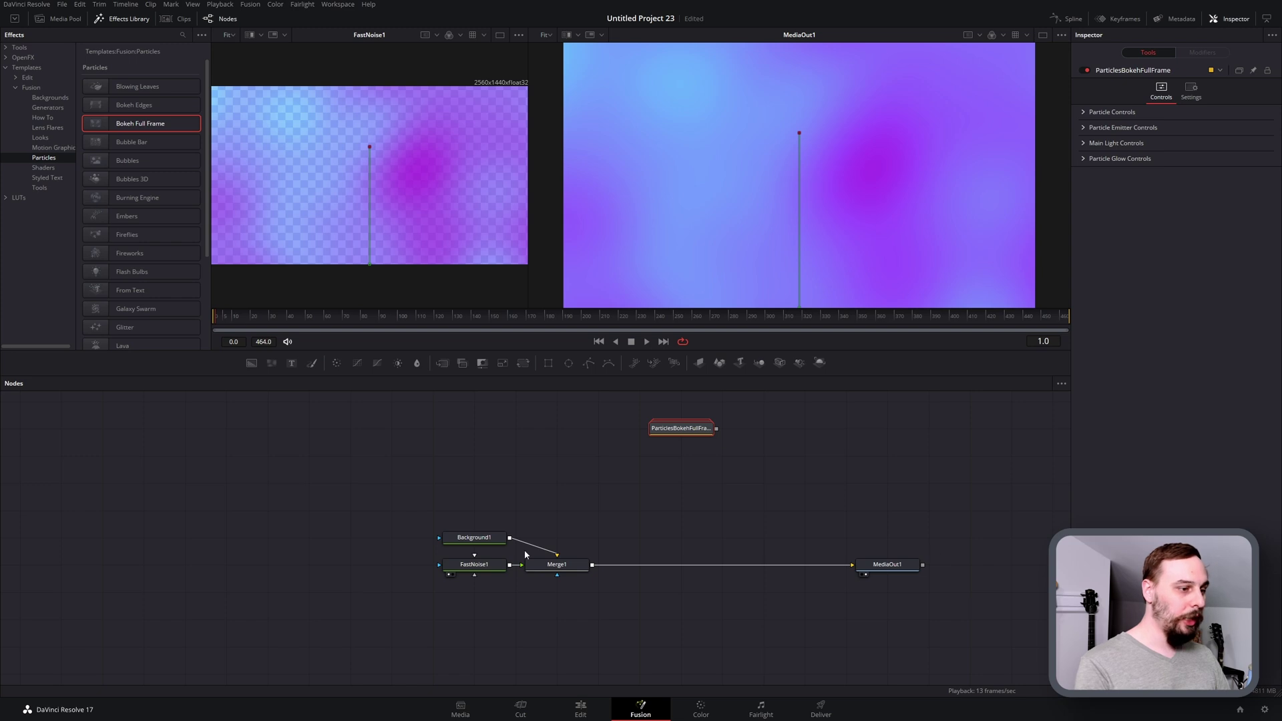
- With Merge1 selected, search 'merg' via Shift+Space and insert Merge2 before MediaOut1
click(583, 565)
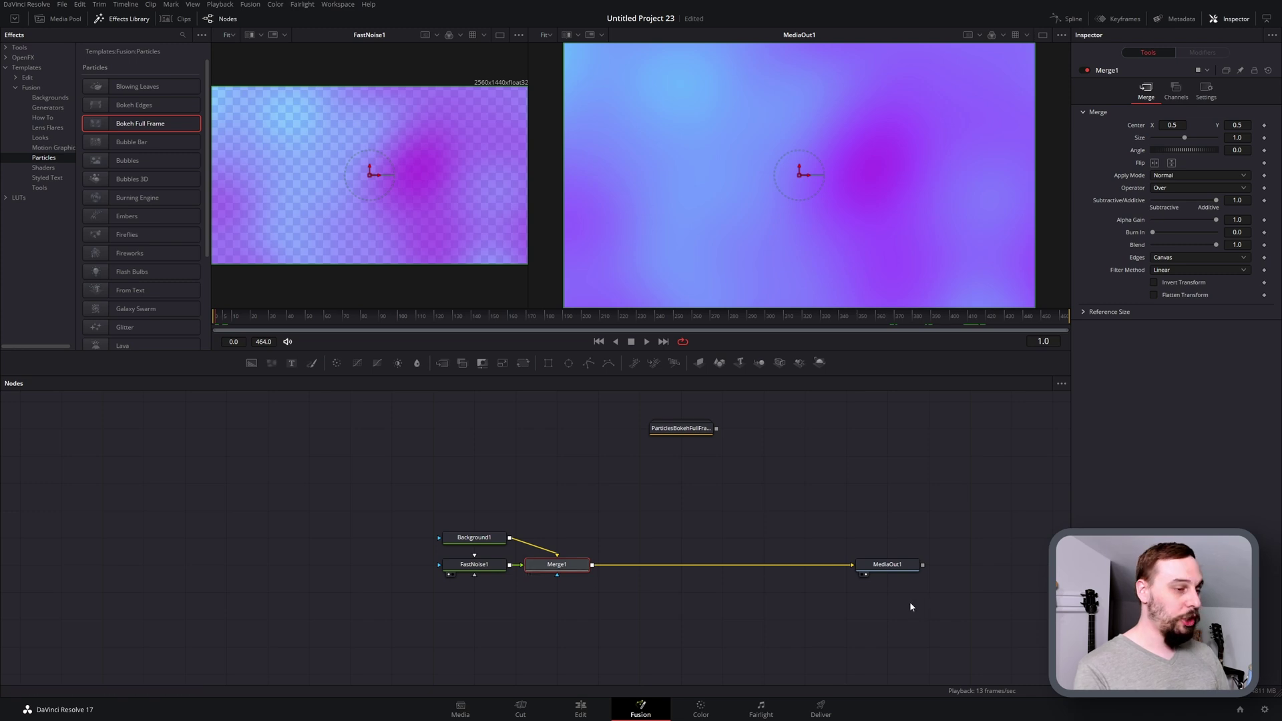
key(shift+space)
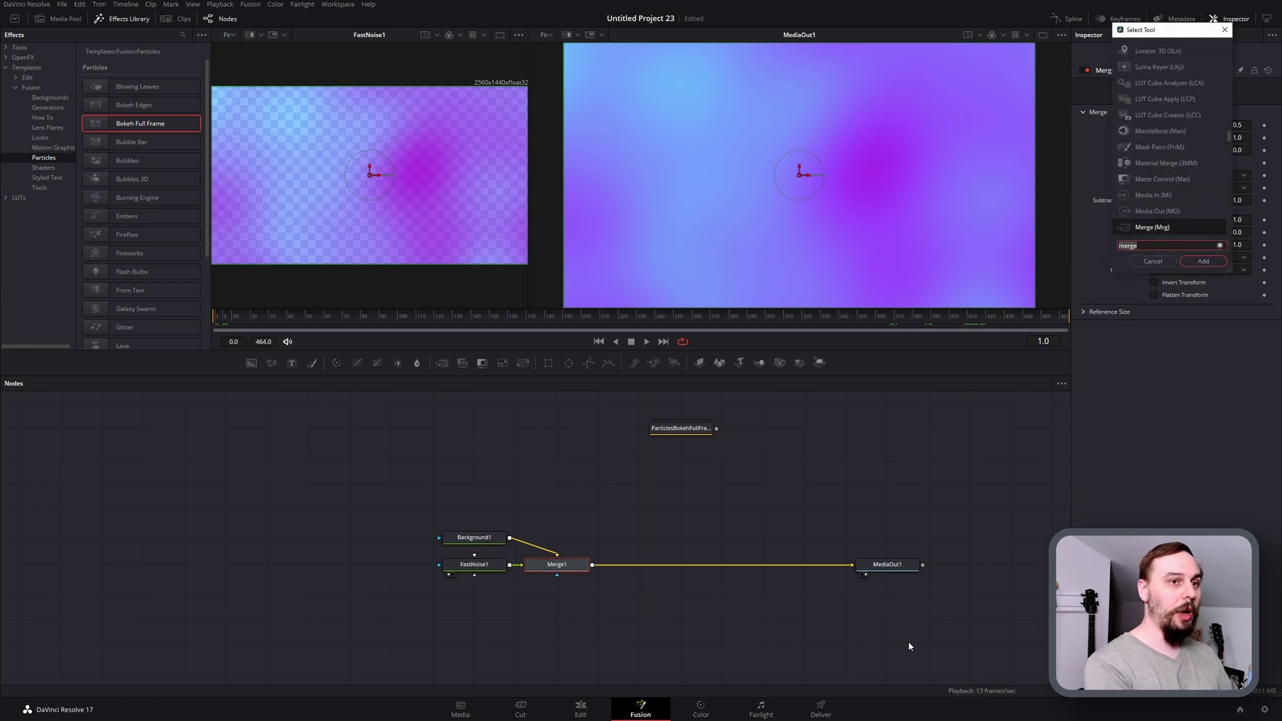
text(merg)
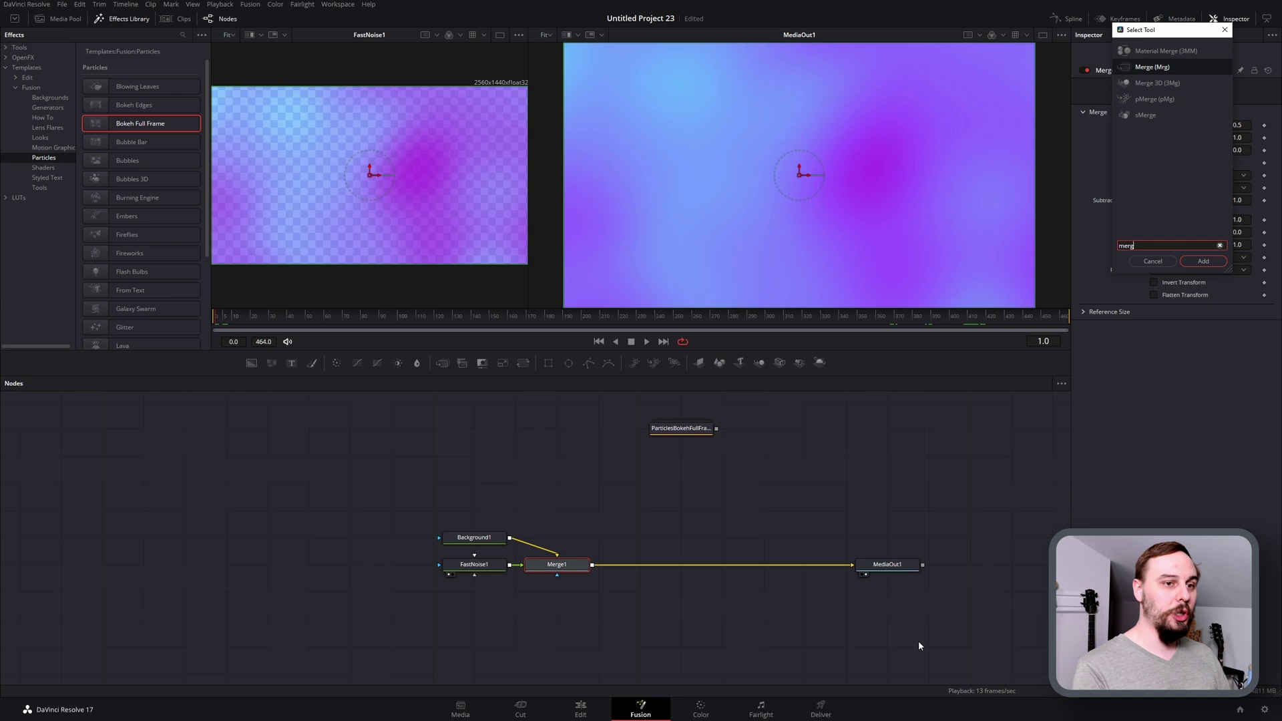
click(1206, 262)
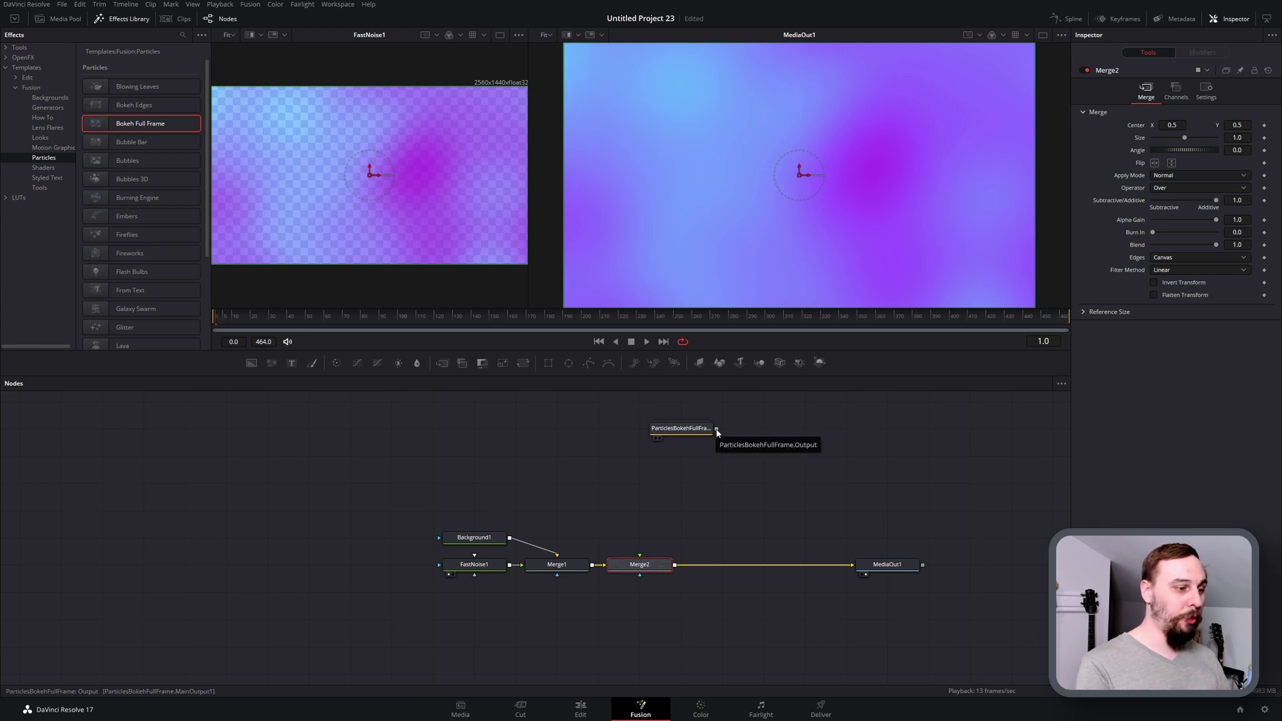
- Feed ParticlesBokehFullFrame into Merge2's foreground and enlarge it to Size about 1.33
drag(716, 431, 640, 561)
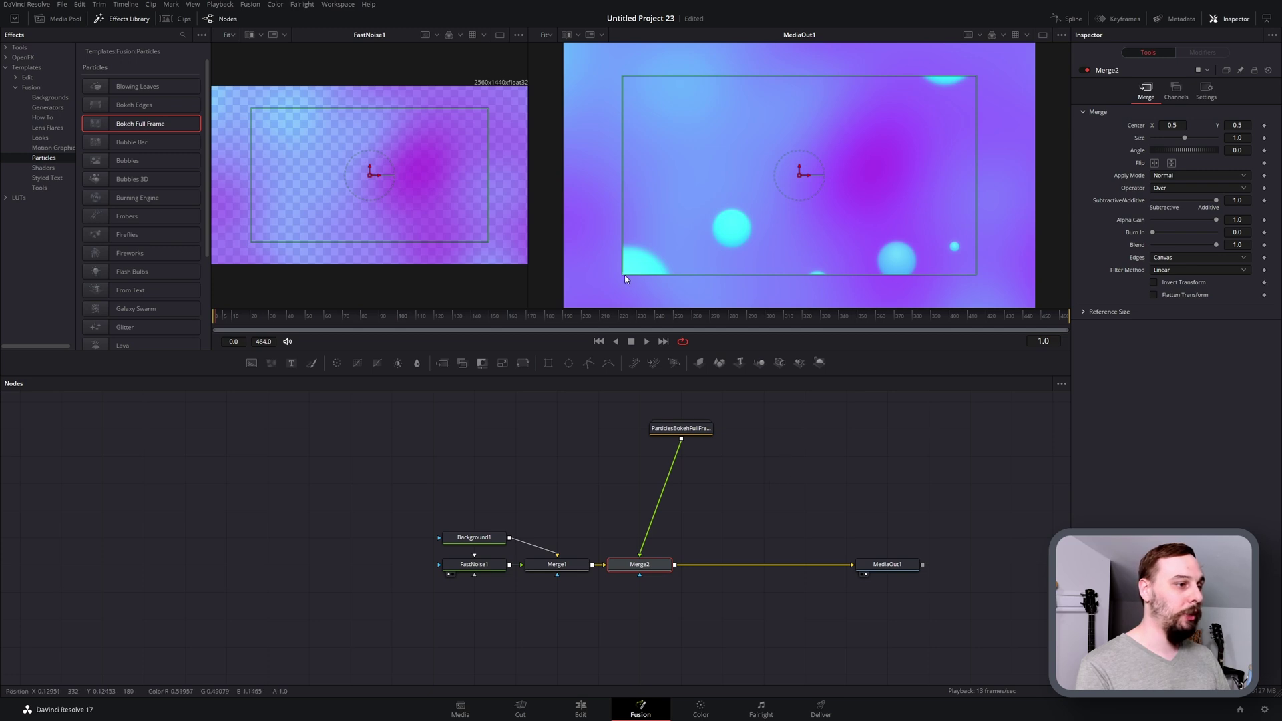
drag(623, 274, 571, 307)
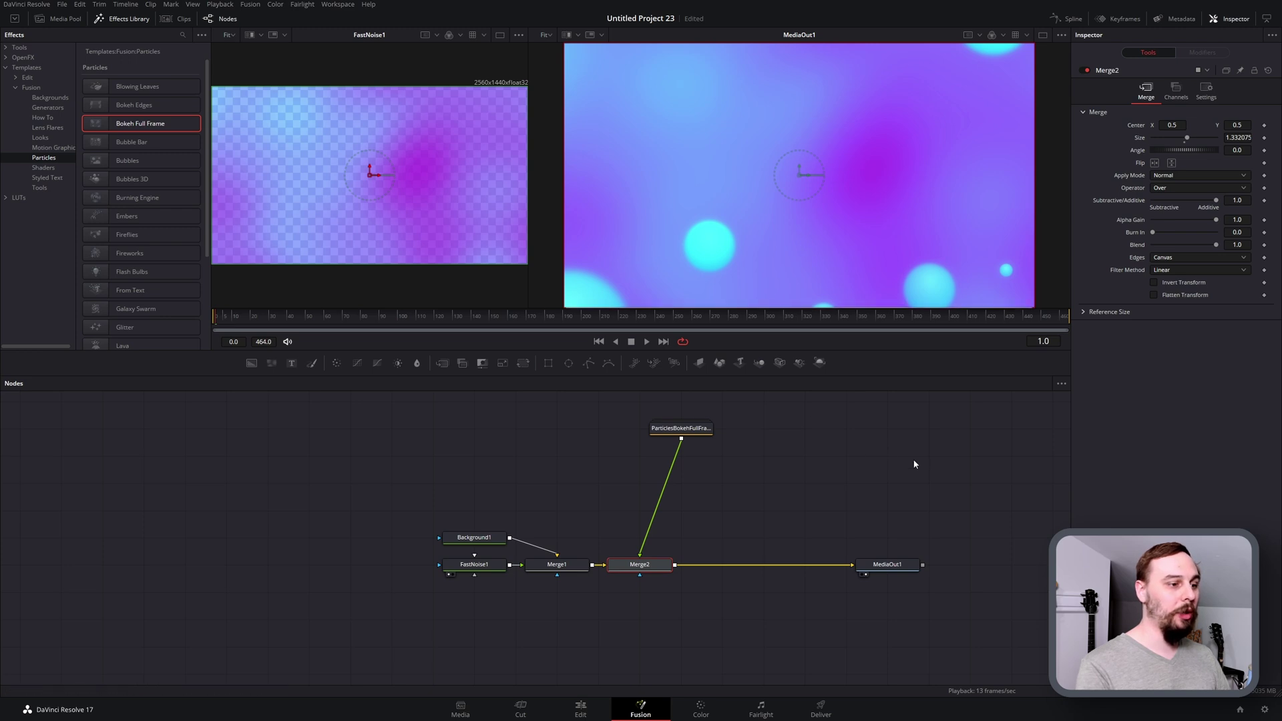
- Move the ParticlesBokehFullFrame node, expand its group and select pEmitter1_3
scroll(977, 480, down, 1)
scroll(977, 480, up, 2)
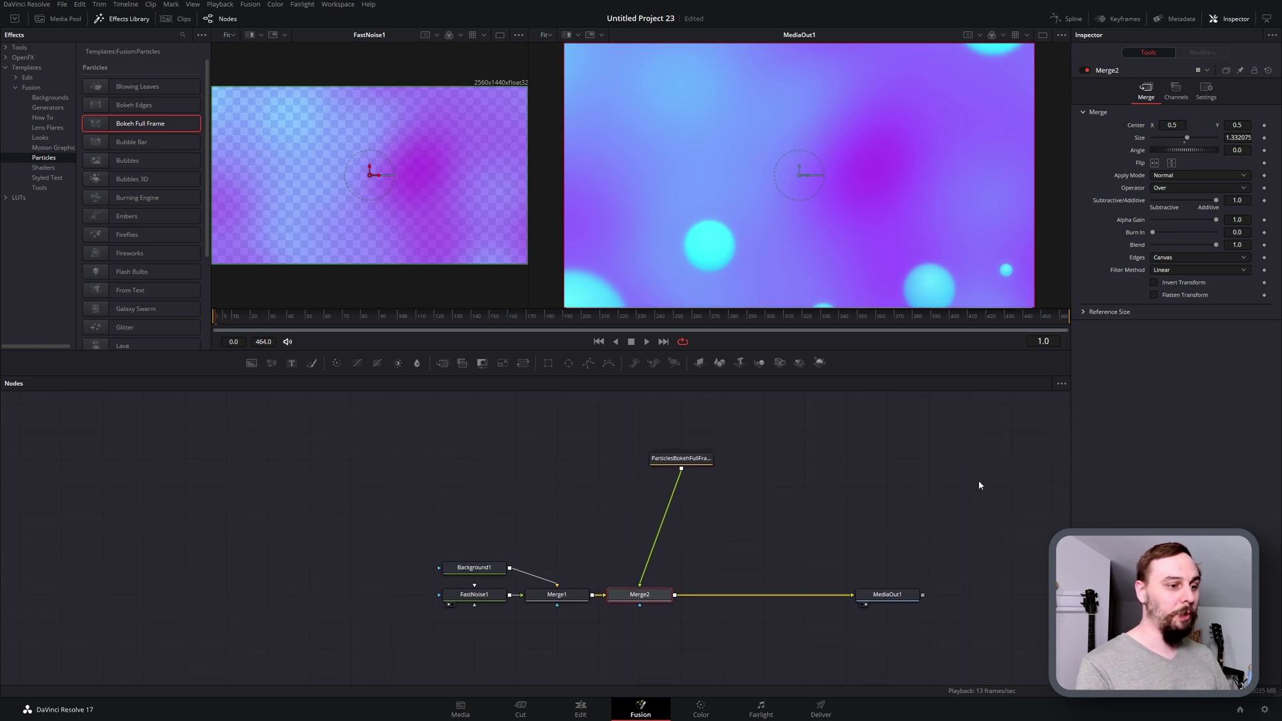
scroll(979, 479, down, 3)
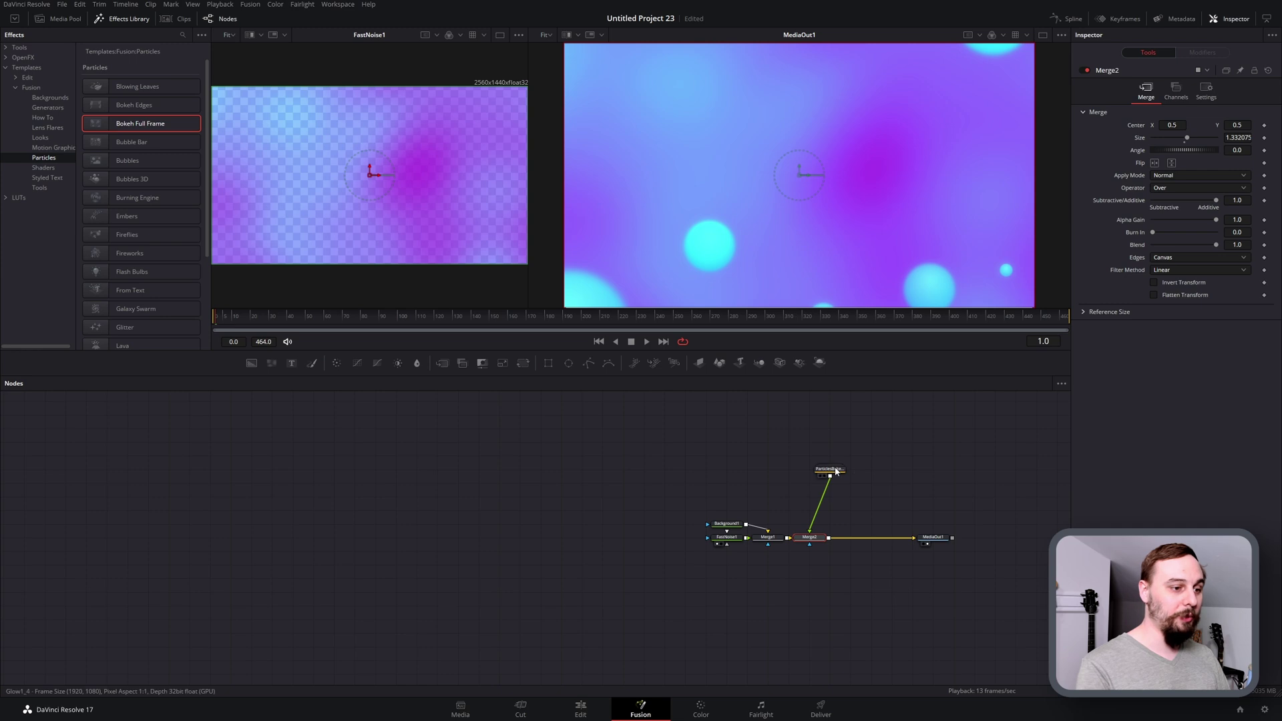
right_click(836, 471)
drag(836, 471, 706, 492)
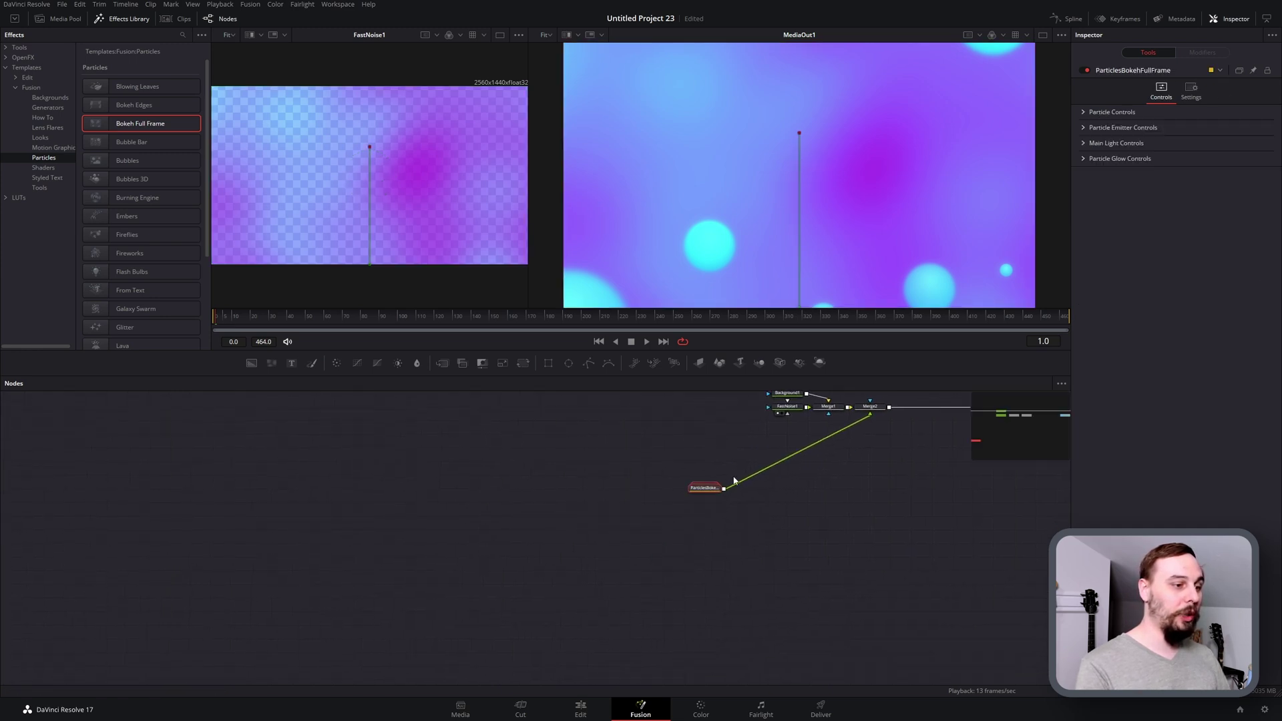
click(706, 492)
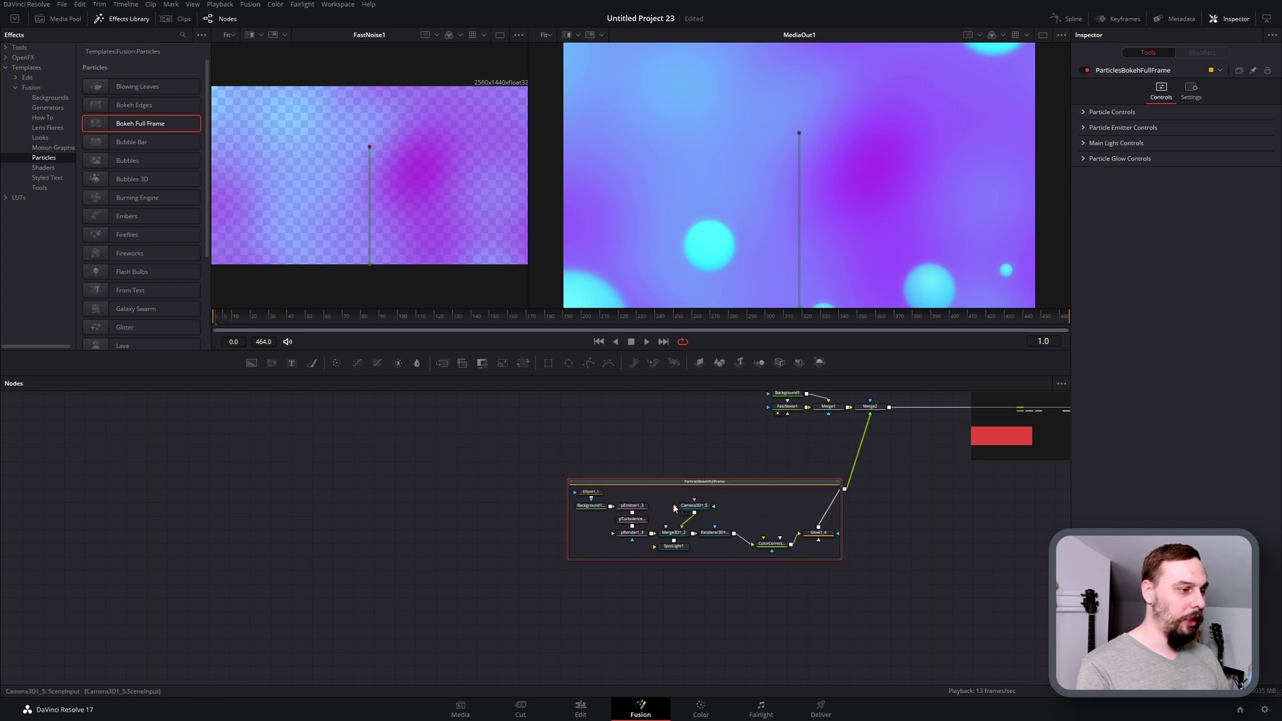
scroll(655, 490, up, 3)
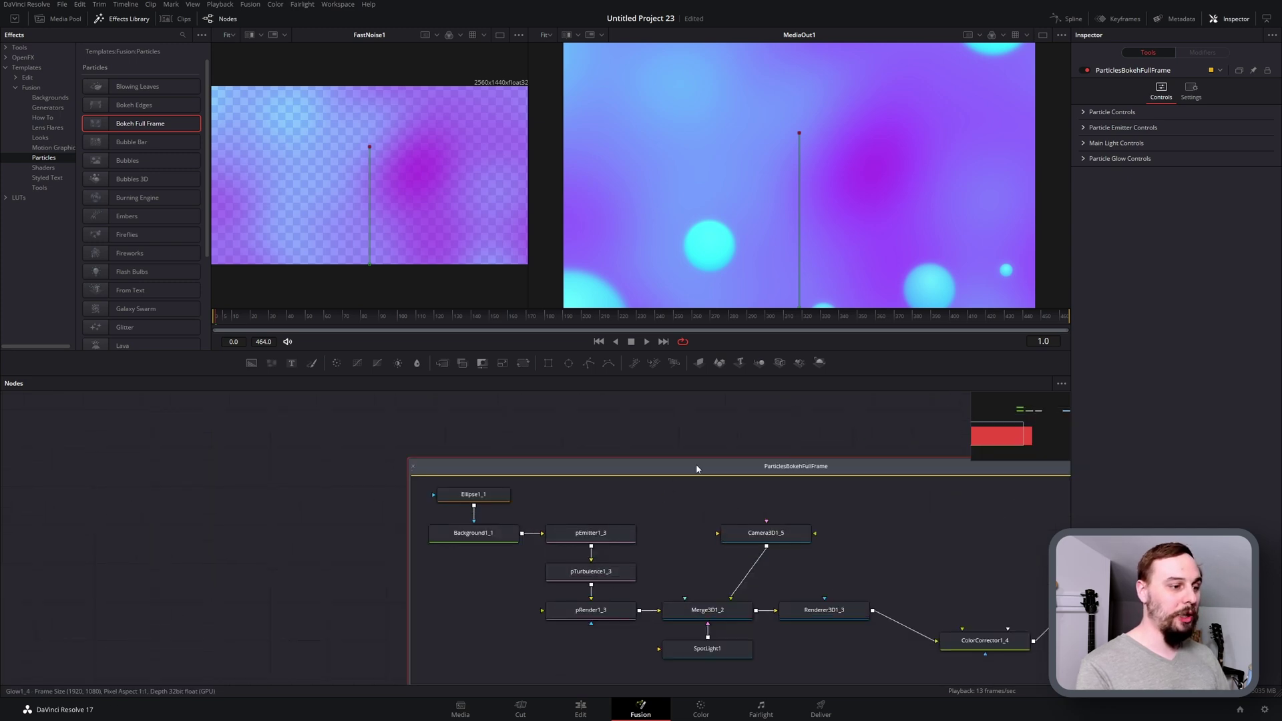
click(605, 540)
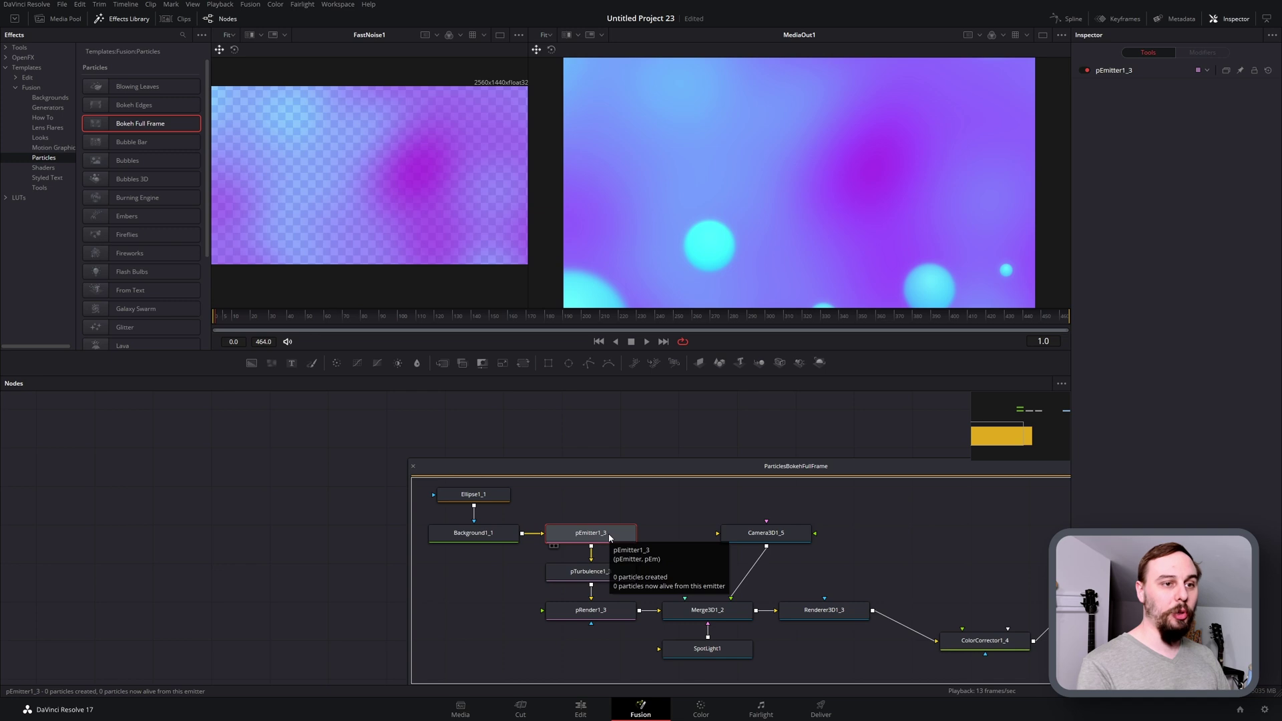
- Change pEmitter1_3's particle colour in the Style tab from cyan to magenta #e415ff
click(609, 538)
click(1161, 92)
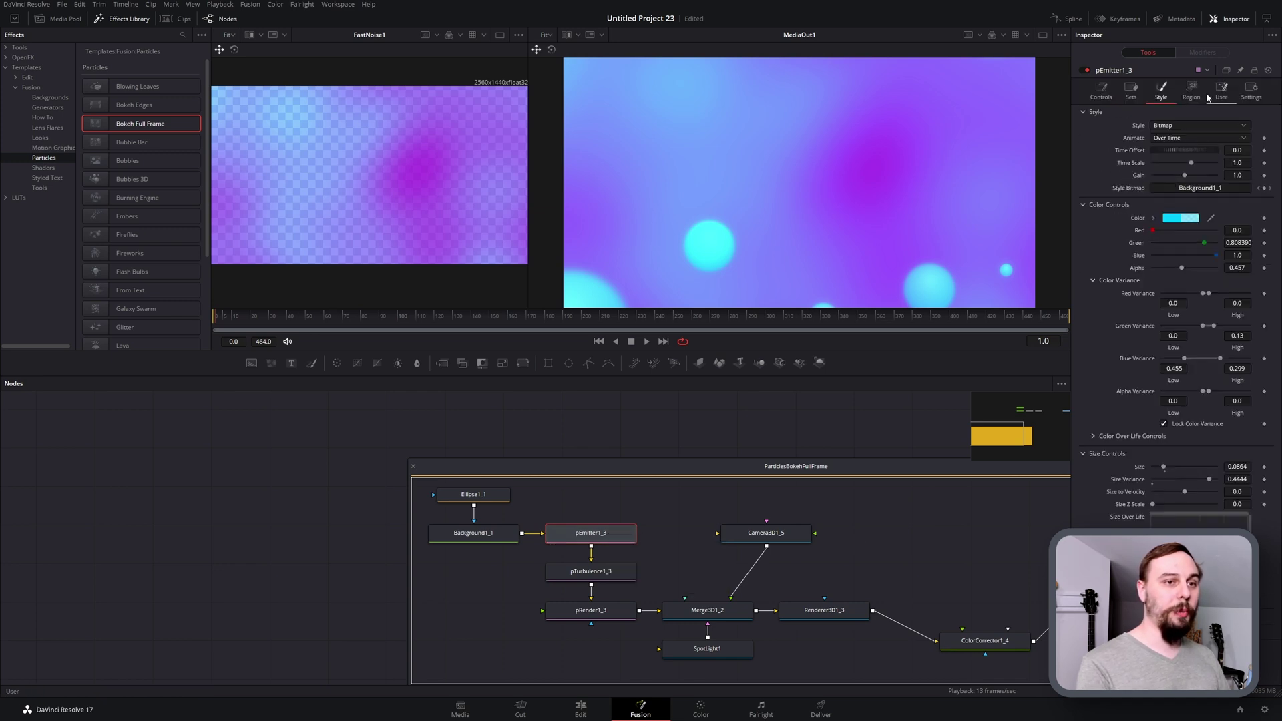
click(1175, 219)
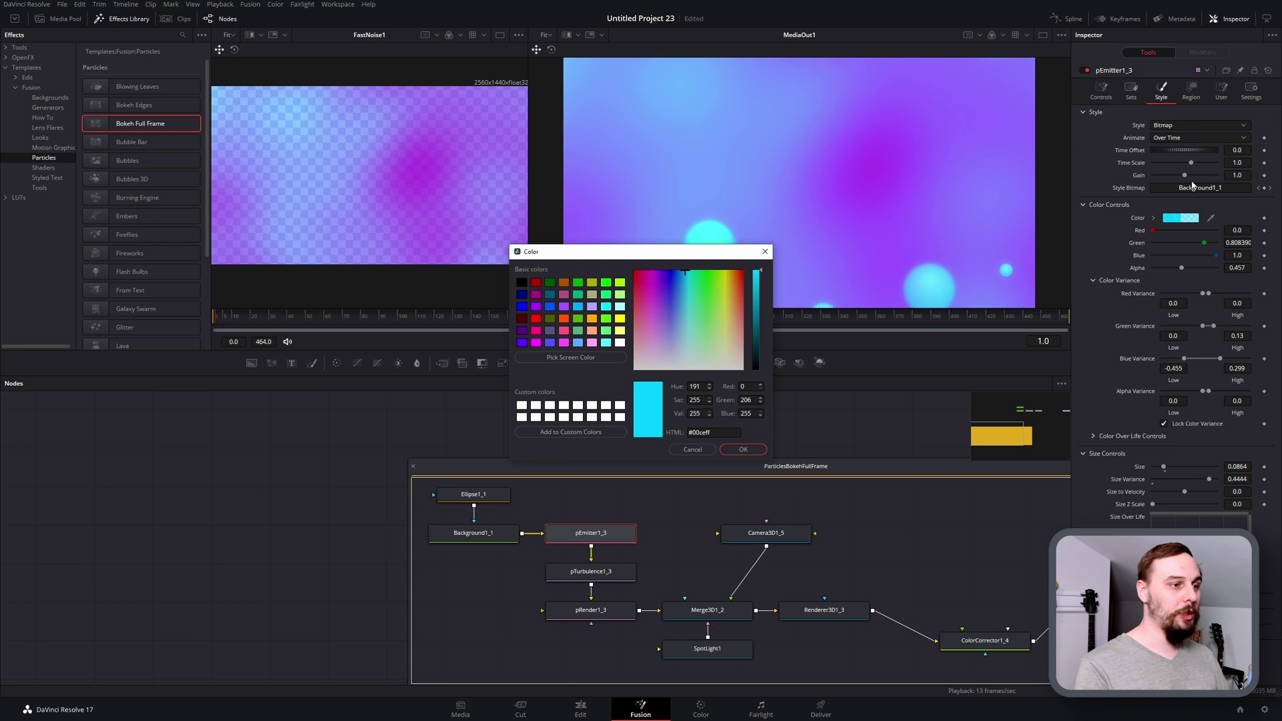
click(669, 280)
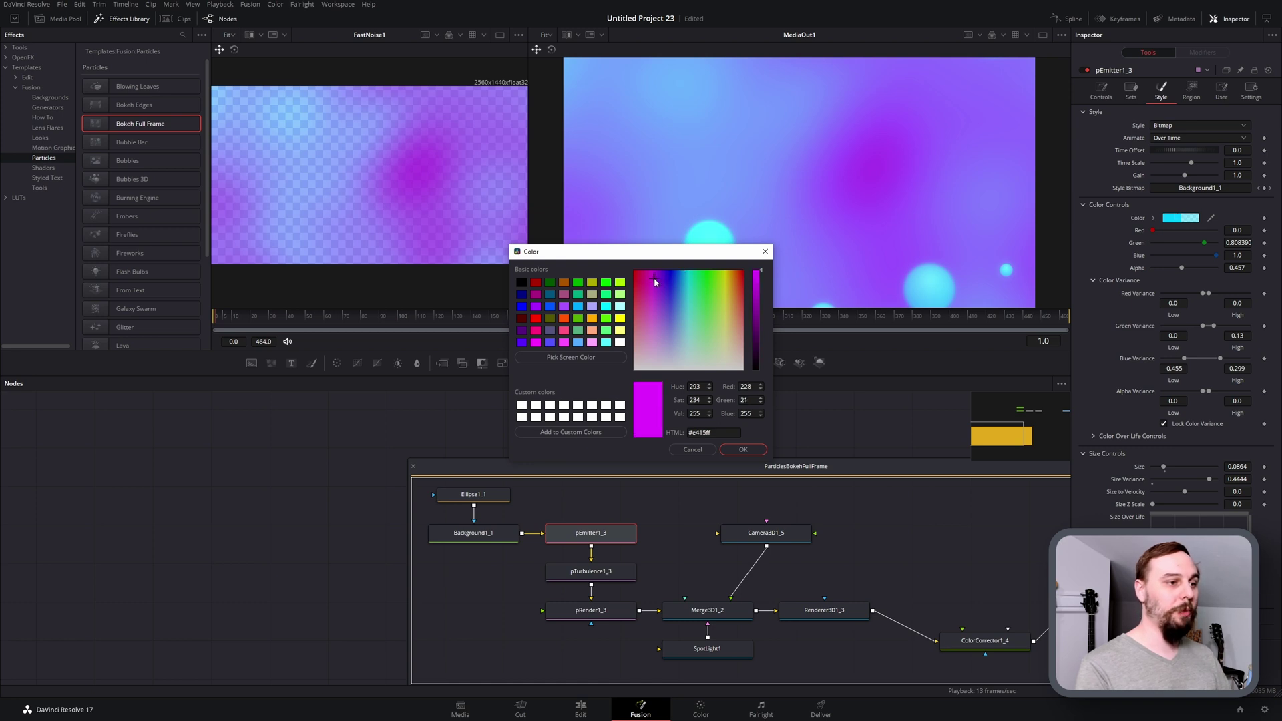
click(743, 449)
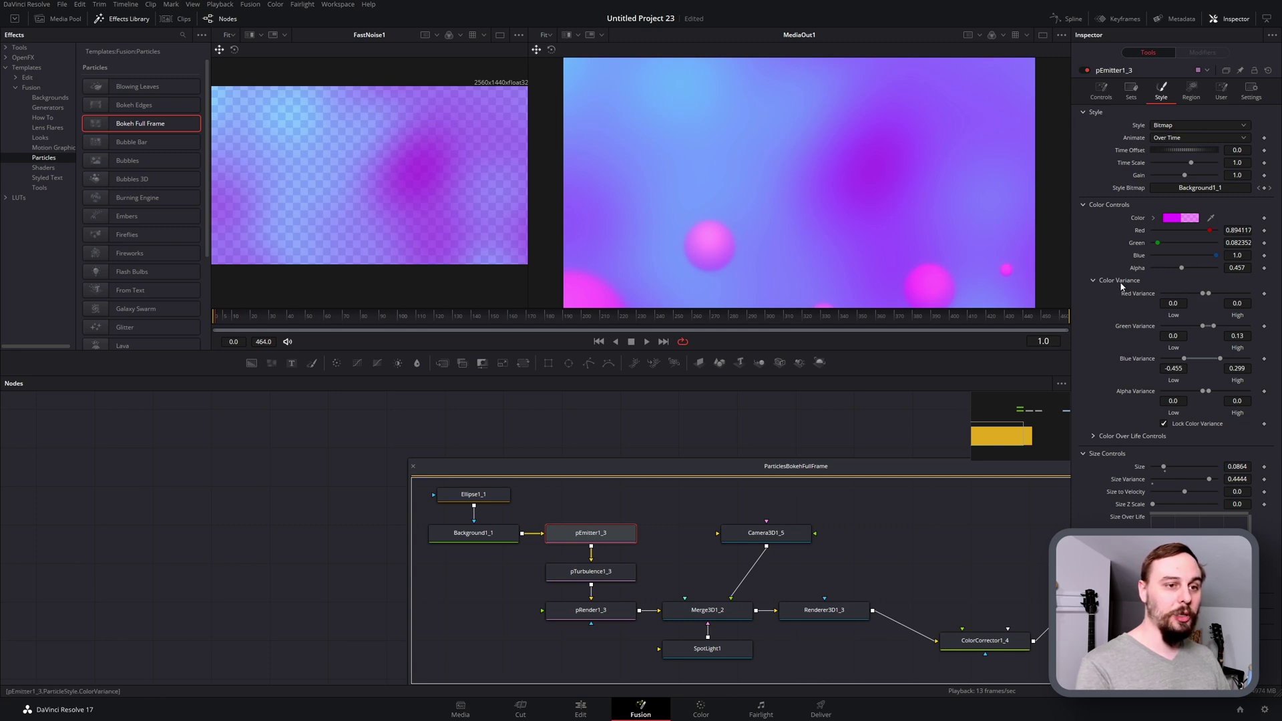
- Widen the colour variance to Red -0.275–0.387, Green -0.337–0.313 and Alpha -0.25–0.288
drag(1203, 294, 1190, 325)
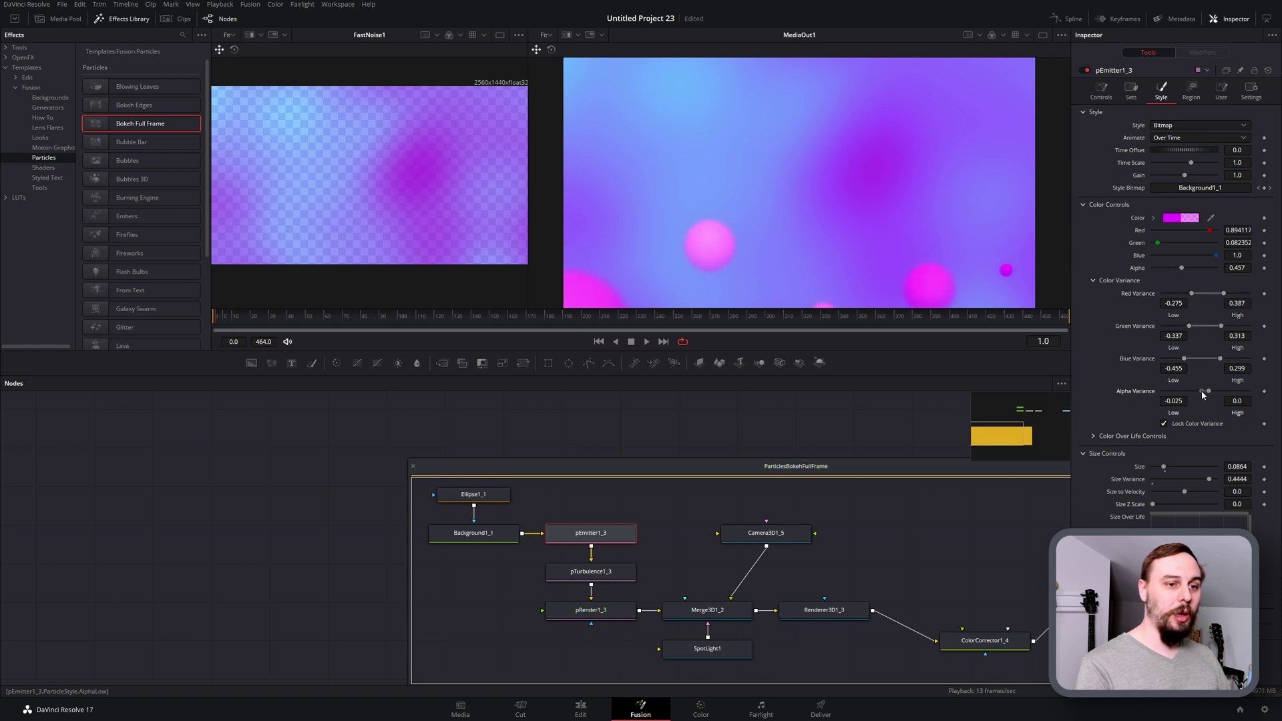
drag(1202, 390, 1221, 392)
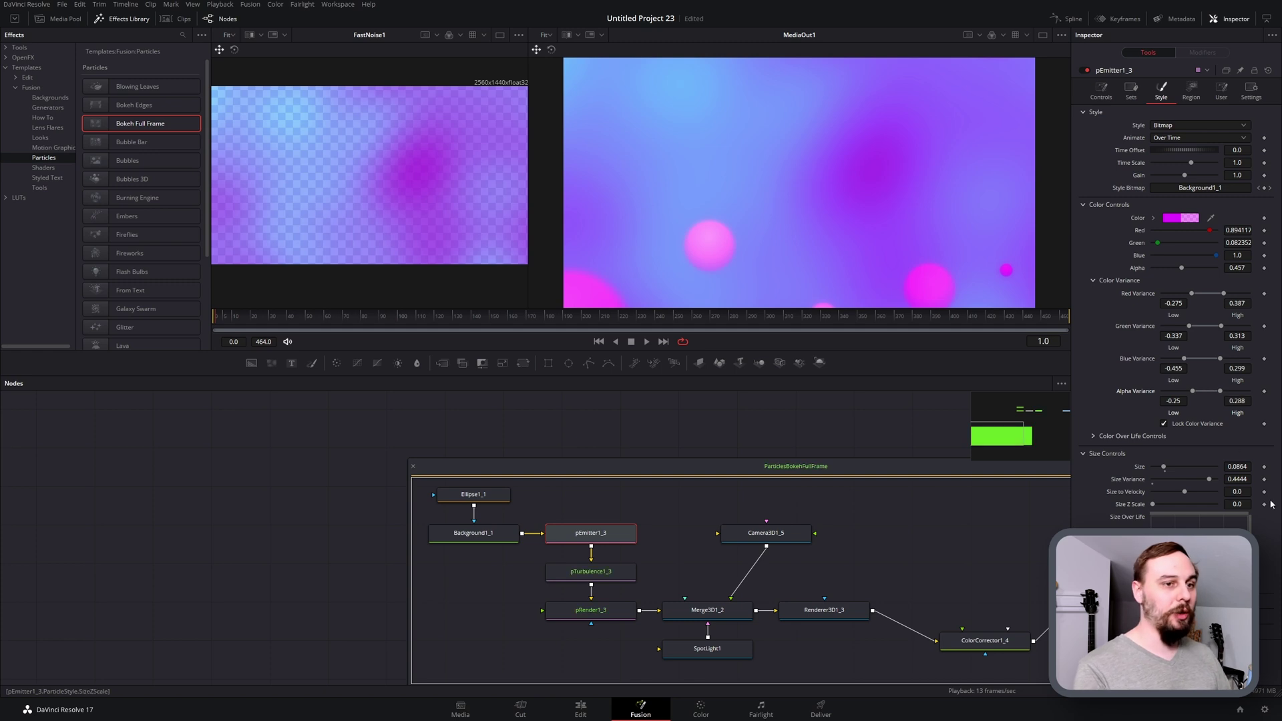
- Try lime green for the particle colour, then settle on orange-red #ff4c10
click(1181, 217)
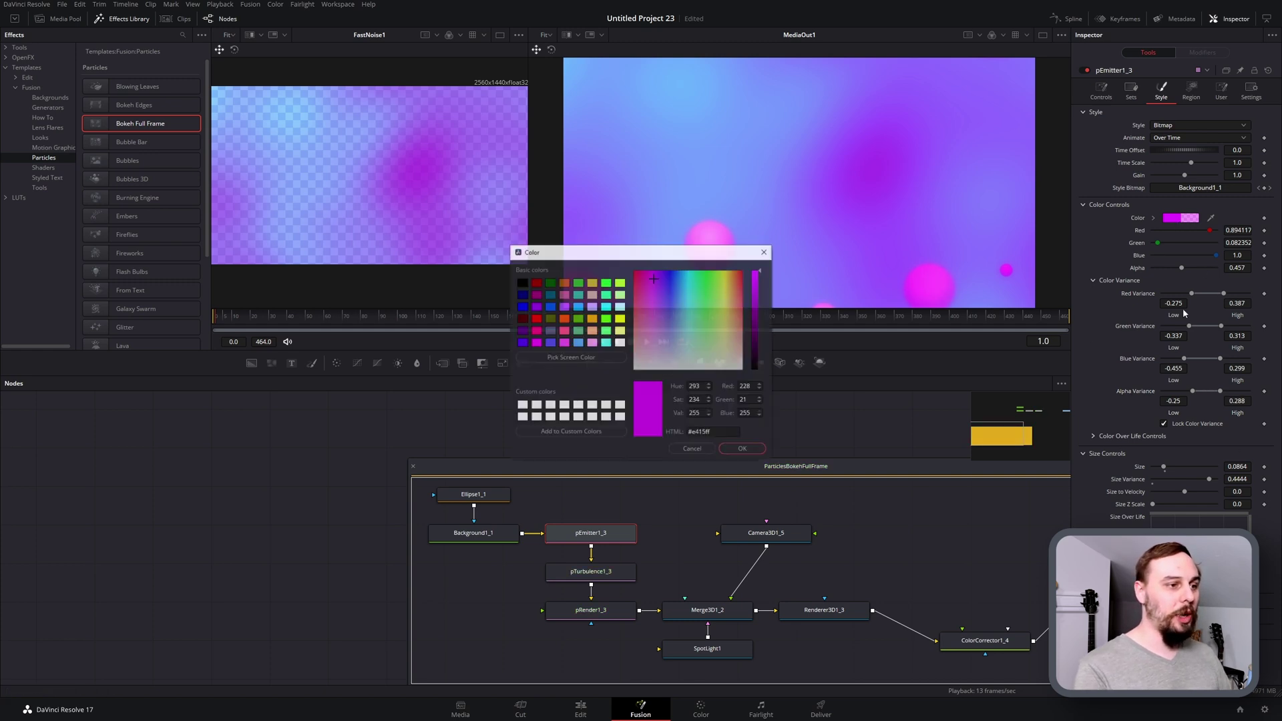
click(711, 287)
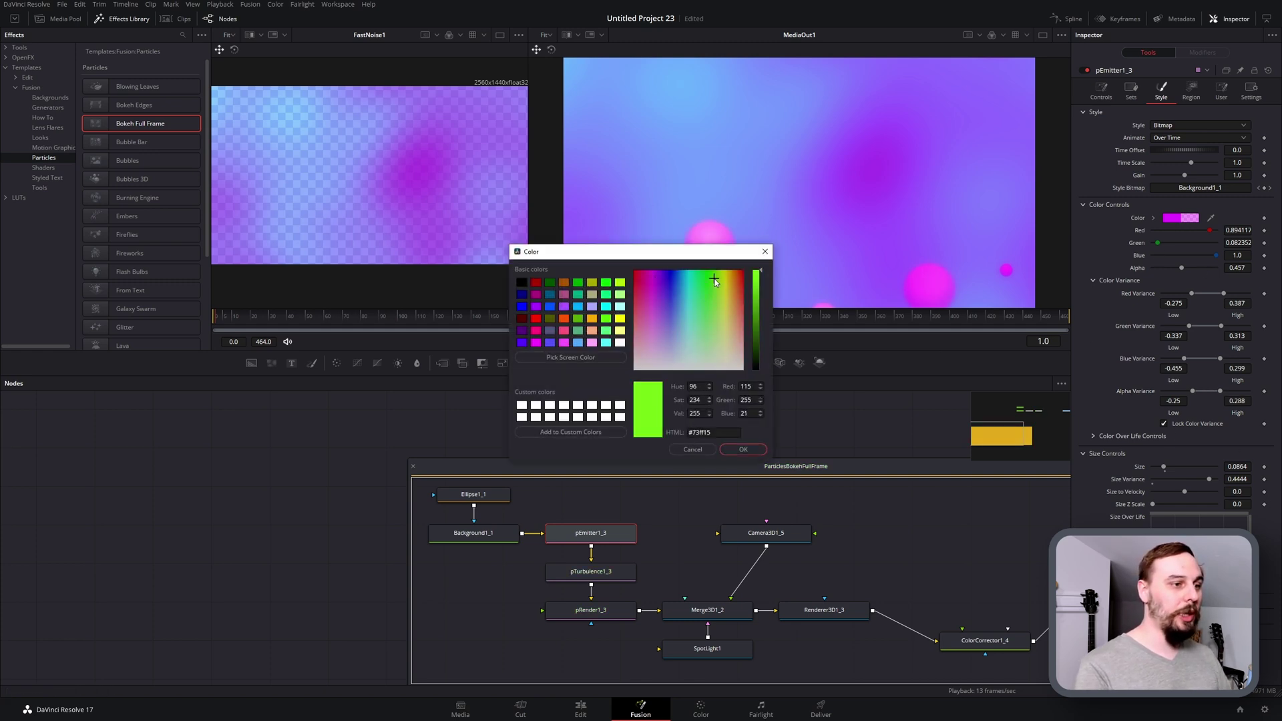
click(745, 451)
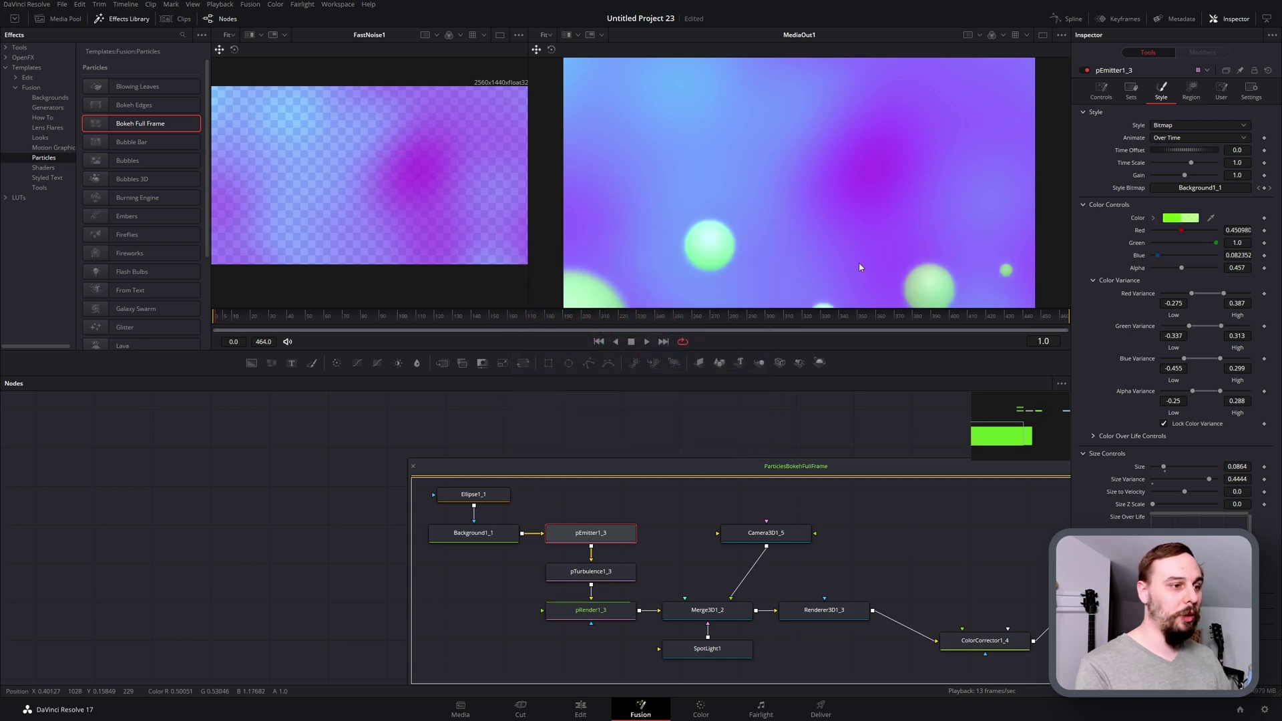
click(1181, 218)
click(739, 277)
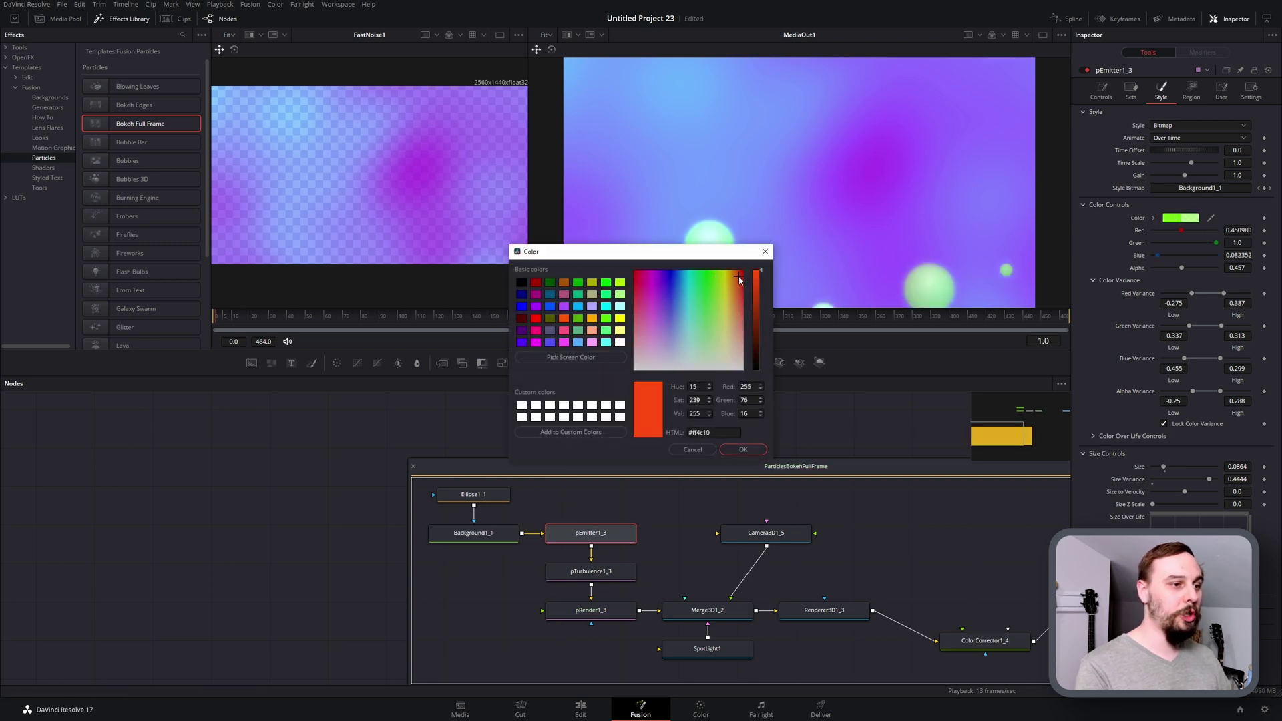
click(757, 451)
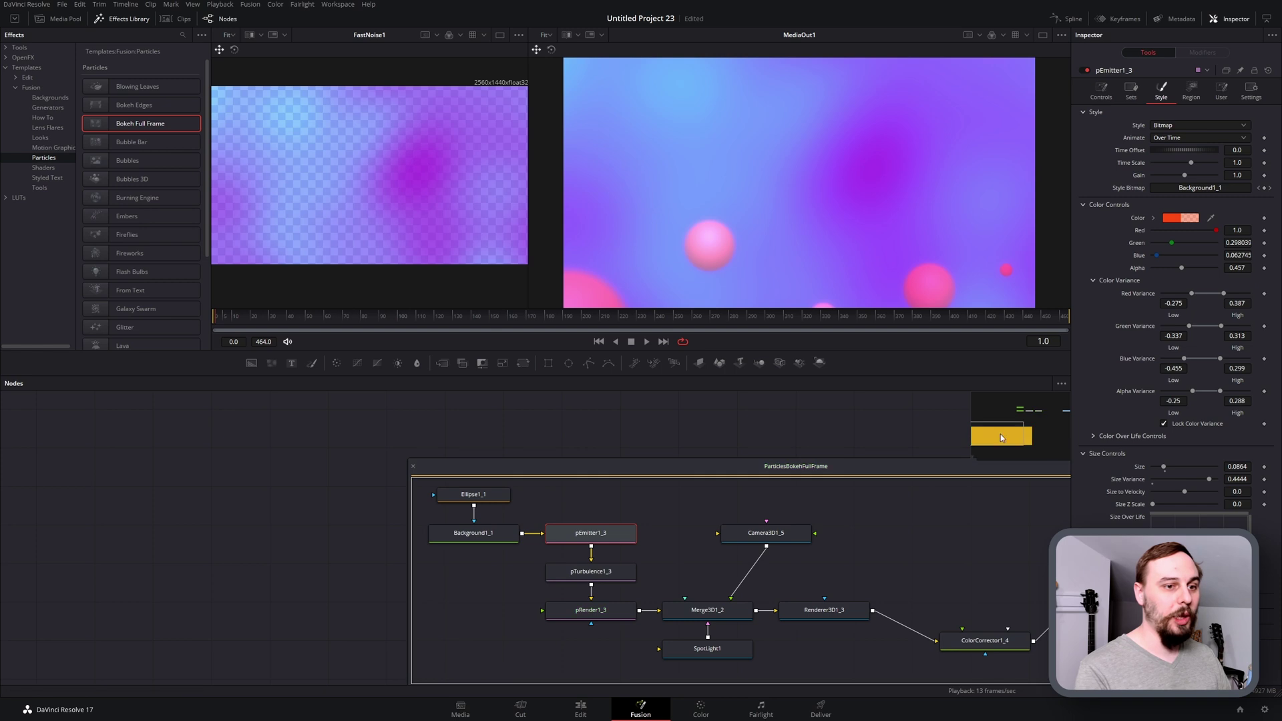
- Review pTurbulence1_3's strength settings, then nudge the pEmitter1_3 node slightly lower in the bokeh group
click(591, 571)
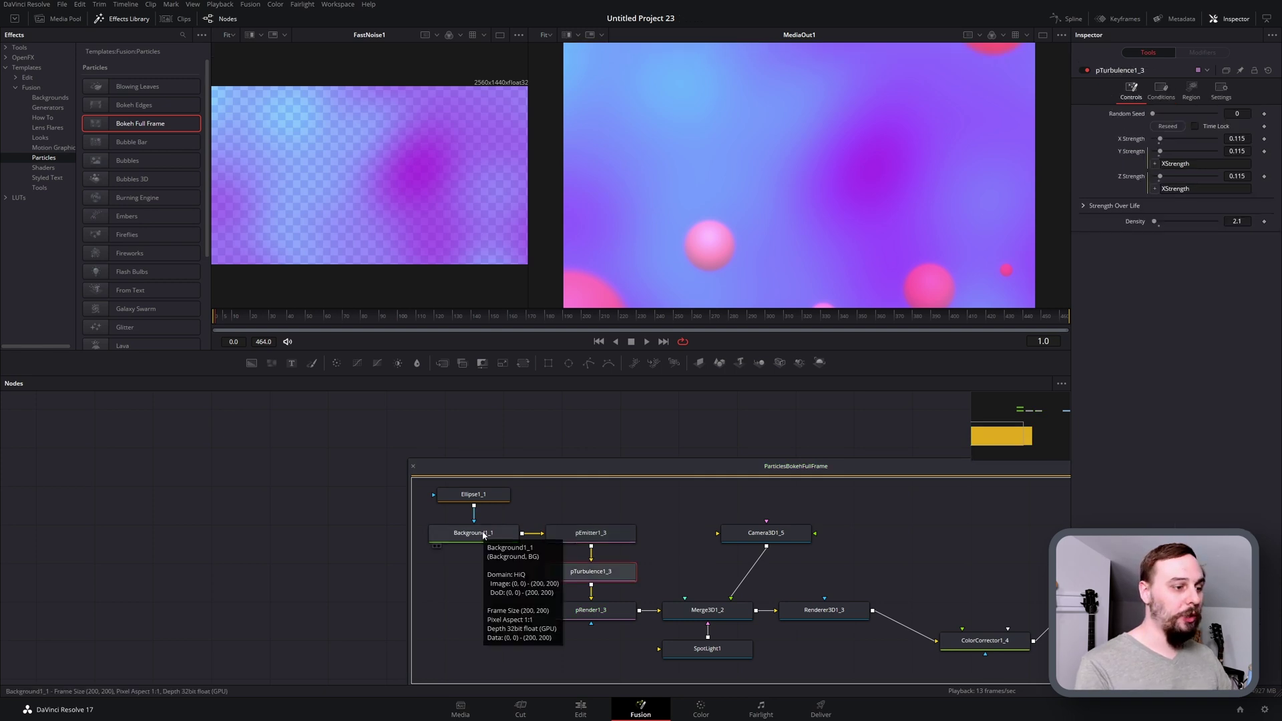
click(601, 534)
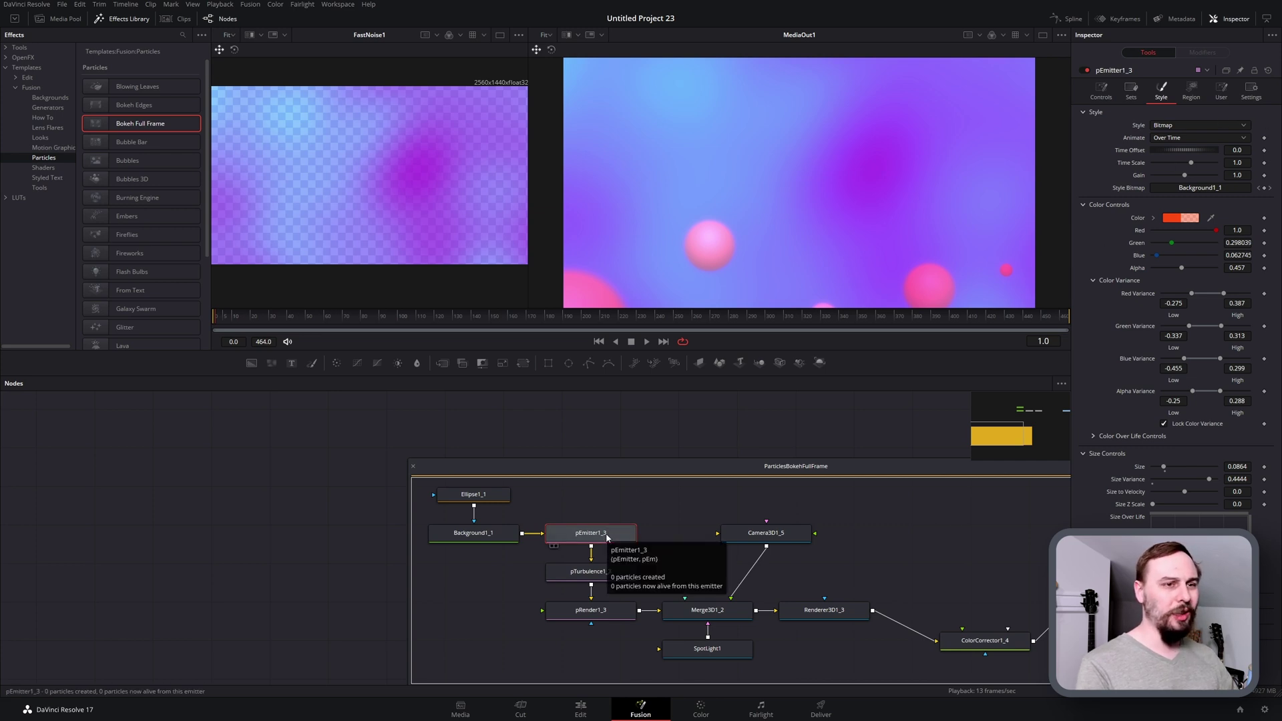
click(611, 572)
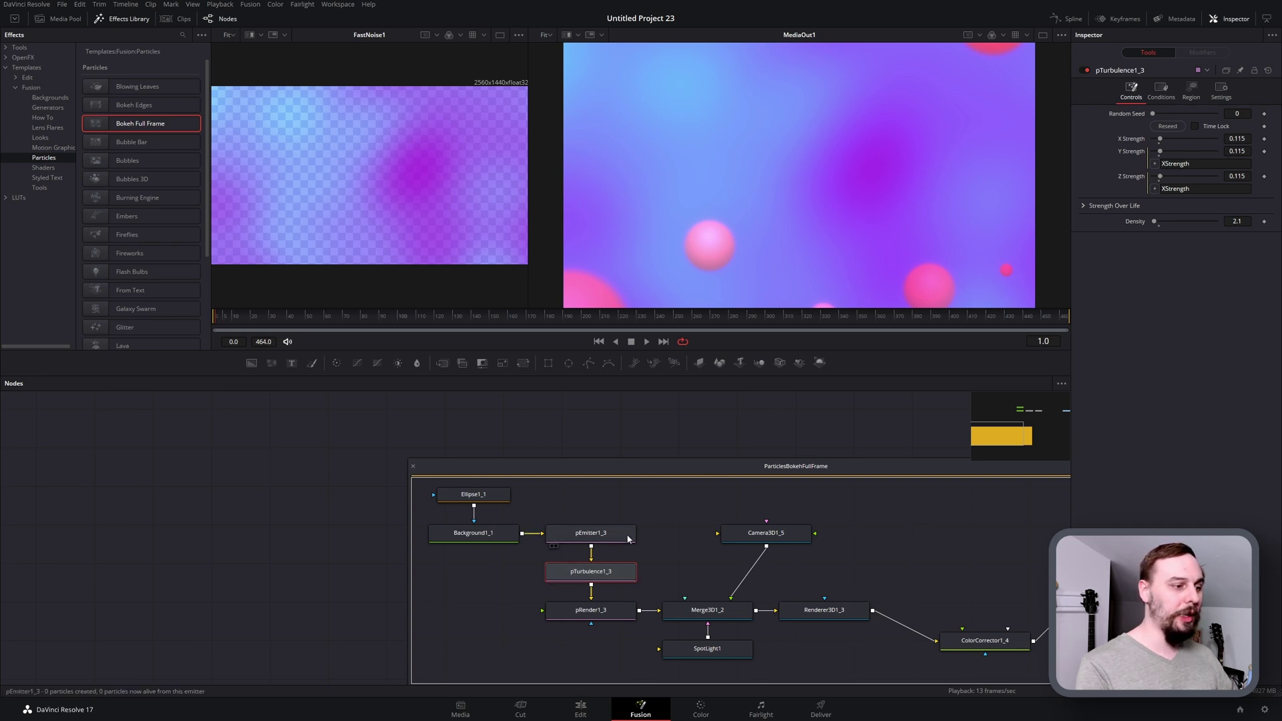
mouse_move(626, 534)
mouse_down()
mouse_move(597, 533)
mouse_move(637, 547)
mouse_up()
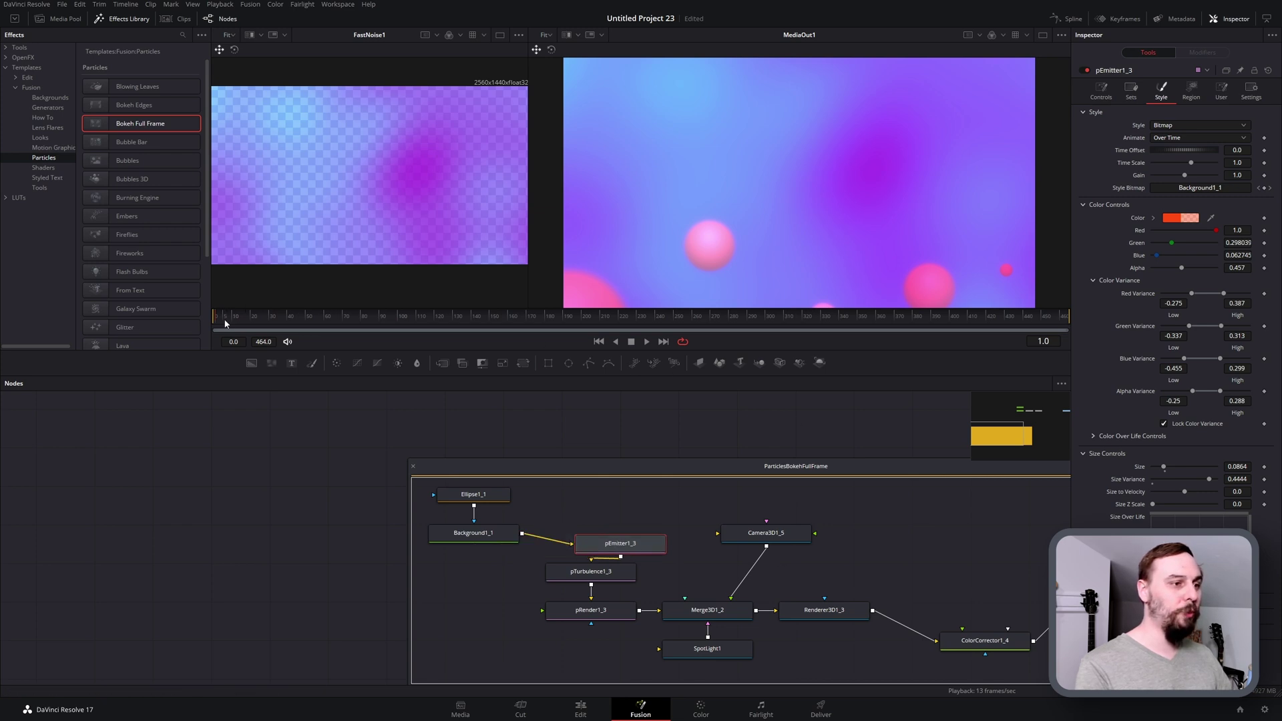
- Scrub the playhead from frame 1 to about frame 147 to watch the pink bokeh drift
drag(221, 329, 482, 330)
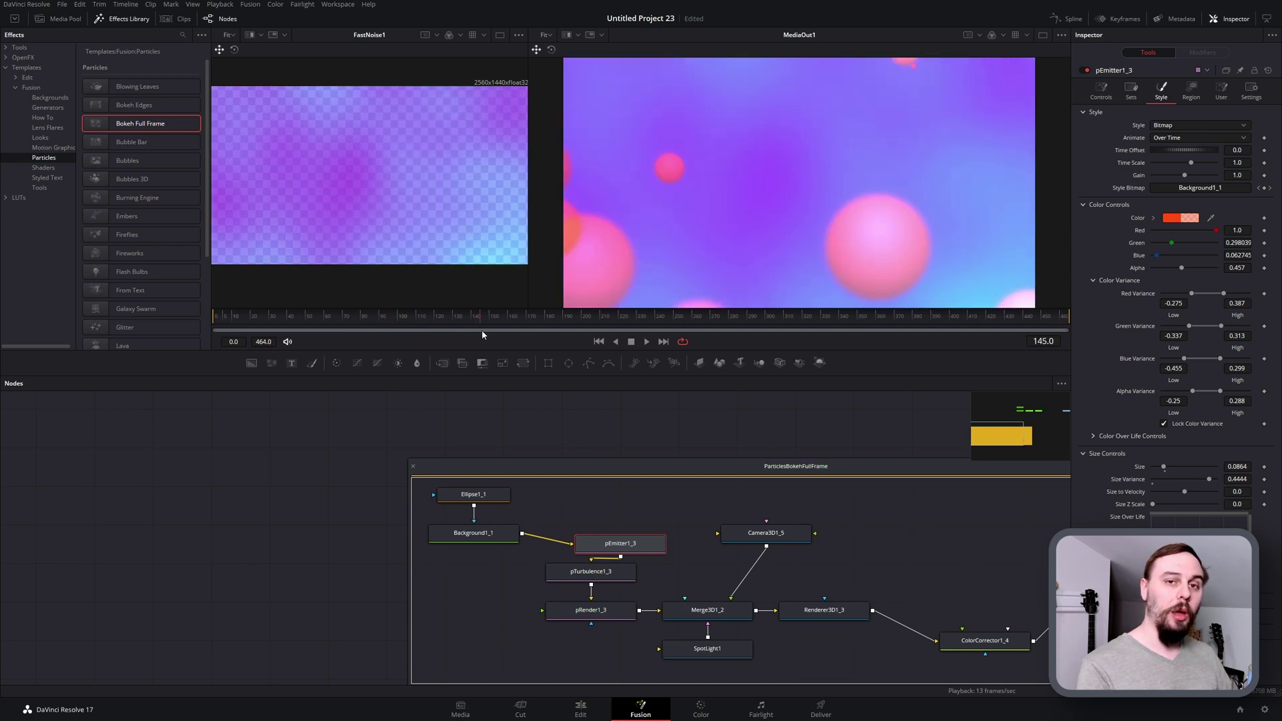